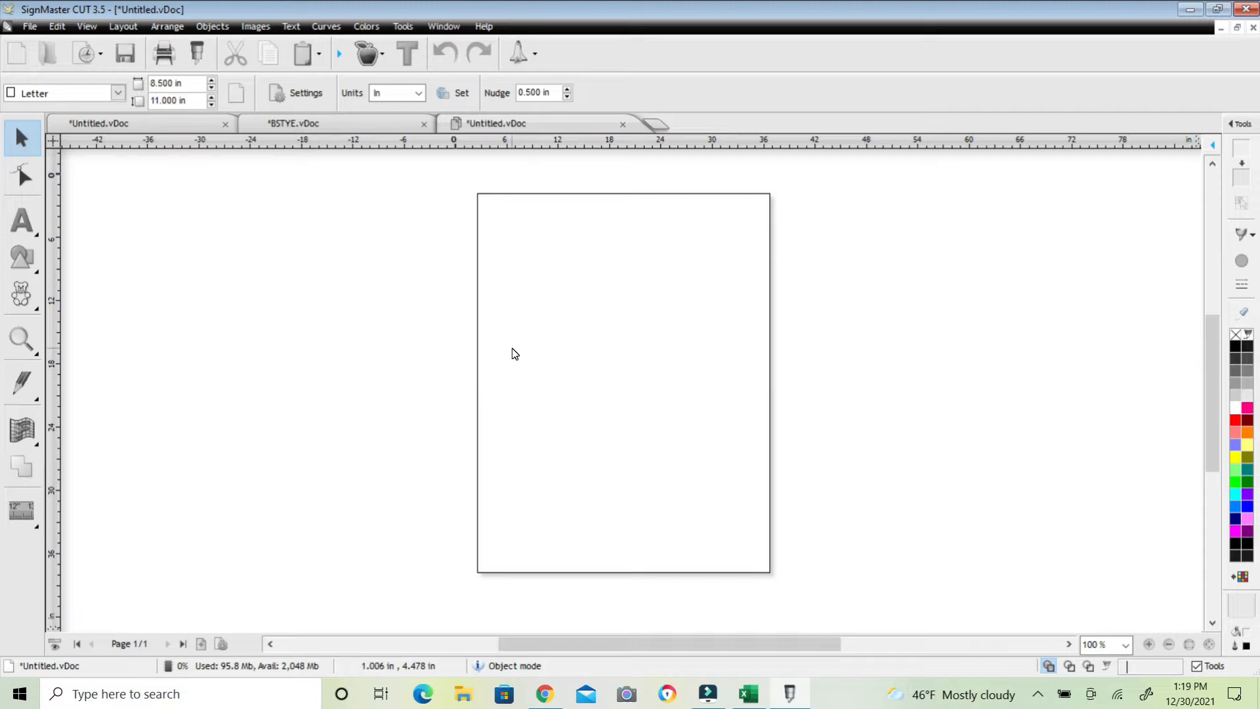
Draw a square about 2.4 in wide on the page using the Square shape tool
{"action": "left_click", "coordinate": [36, 262]}
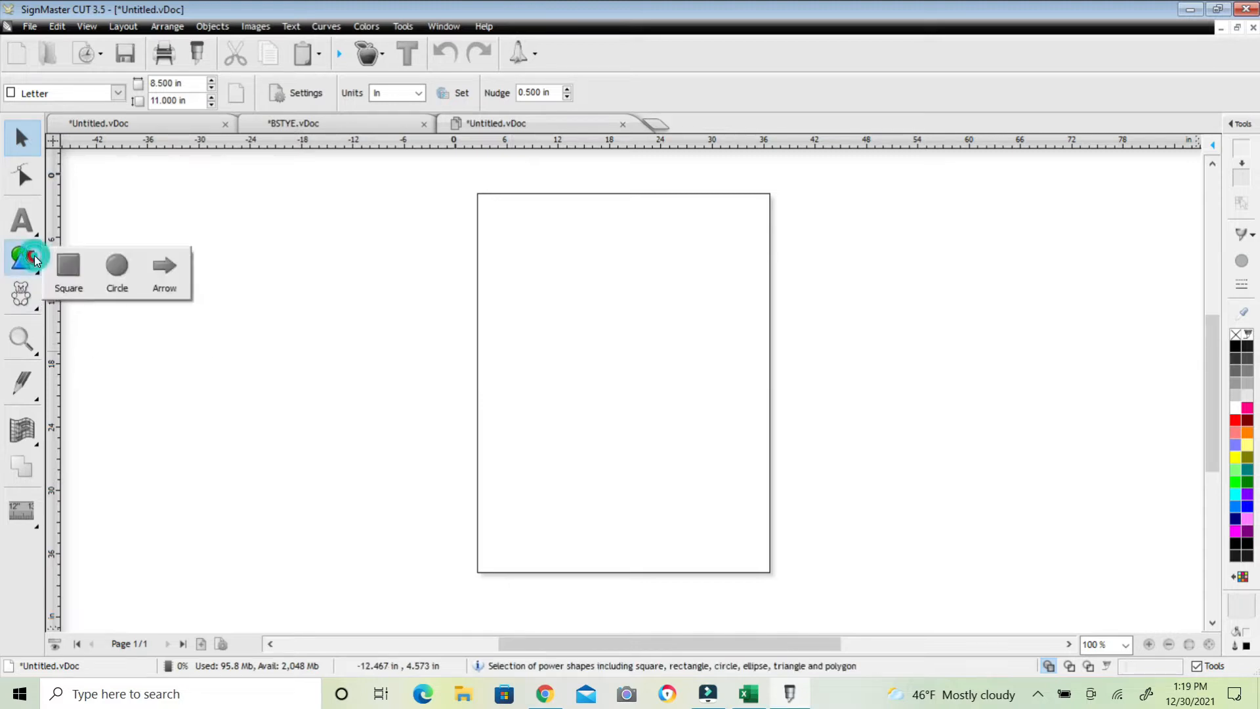
{"action": "left_click", "coordinate": [73, 272]}
{"action": "left_click_drag", "start_coordinate": [514, 333], "coordinate": [595, 414]}
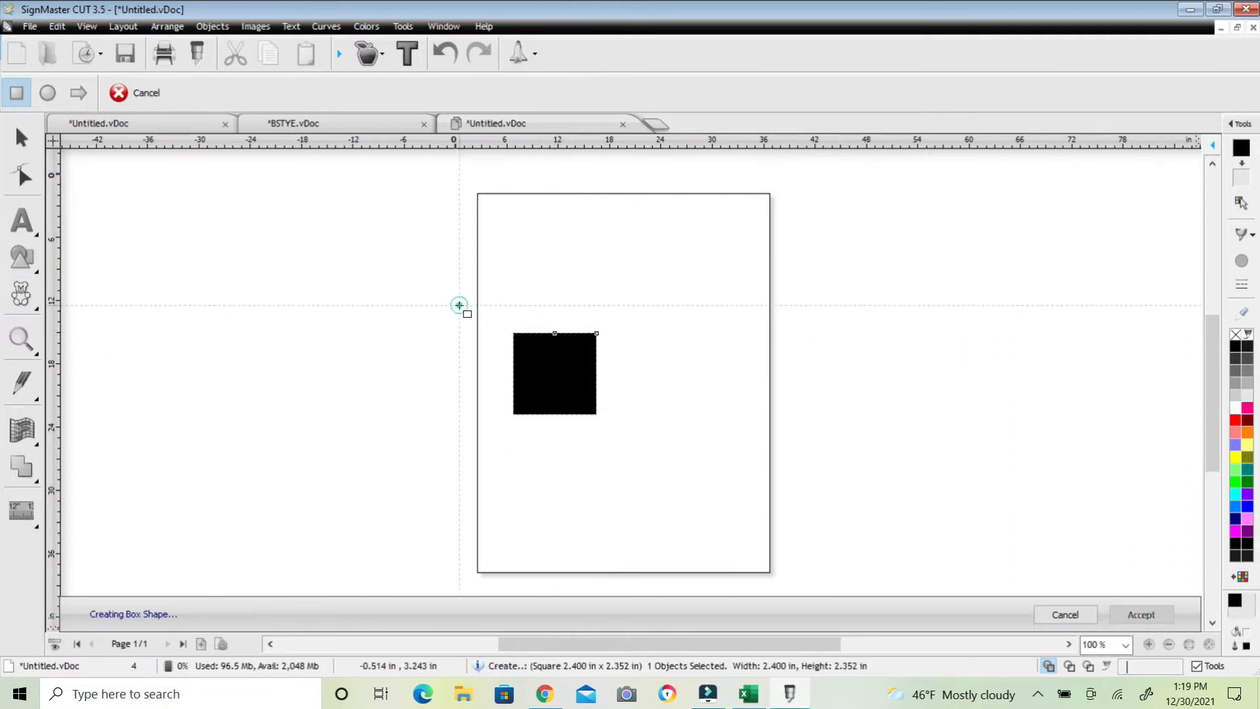
Accept the square and duplicate it to the right of the original
{"action": "left_click", "coordinate": [22, 138]}
{"action": "left_click_drag", "start_coordinate": [554, 333], "coordinate": [696, 336]}
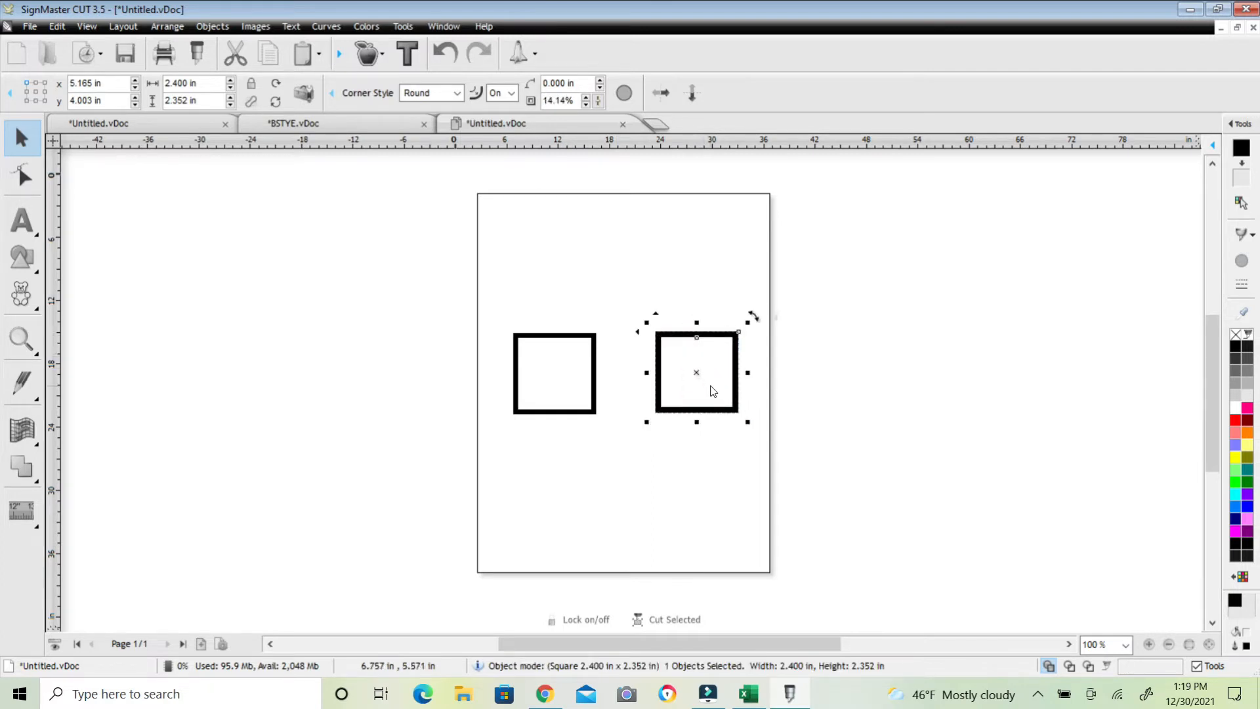
Move the copied square left so it sits next to the first square
{"action": "left_click", "coordinate": [796, 375]}
{"action": "left_click_drag", "start_coordinate": [709, 340], "coordinate": [661, 340]}
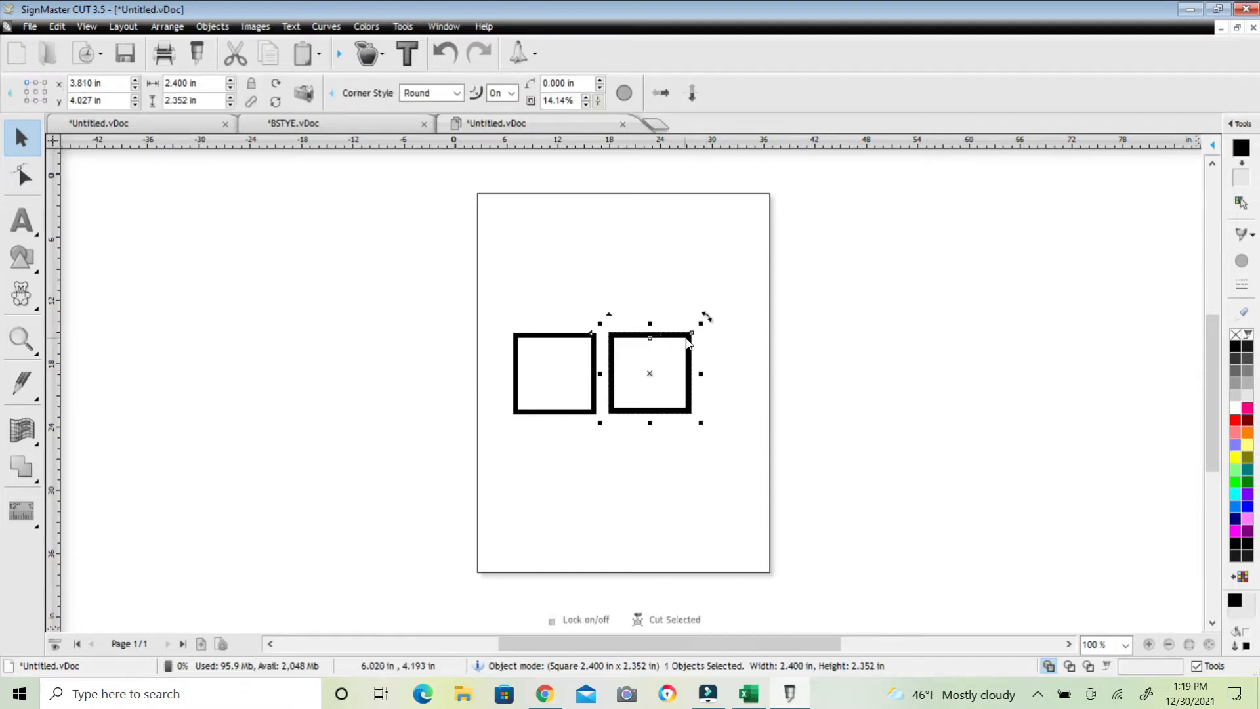
Rotate the copied square 45° so it becomes a diamond
{"action": "left_click", "coordinate": [704, 318]}
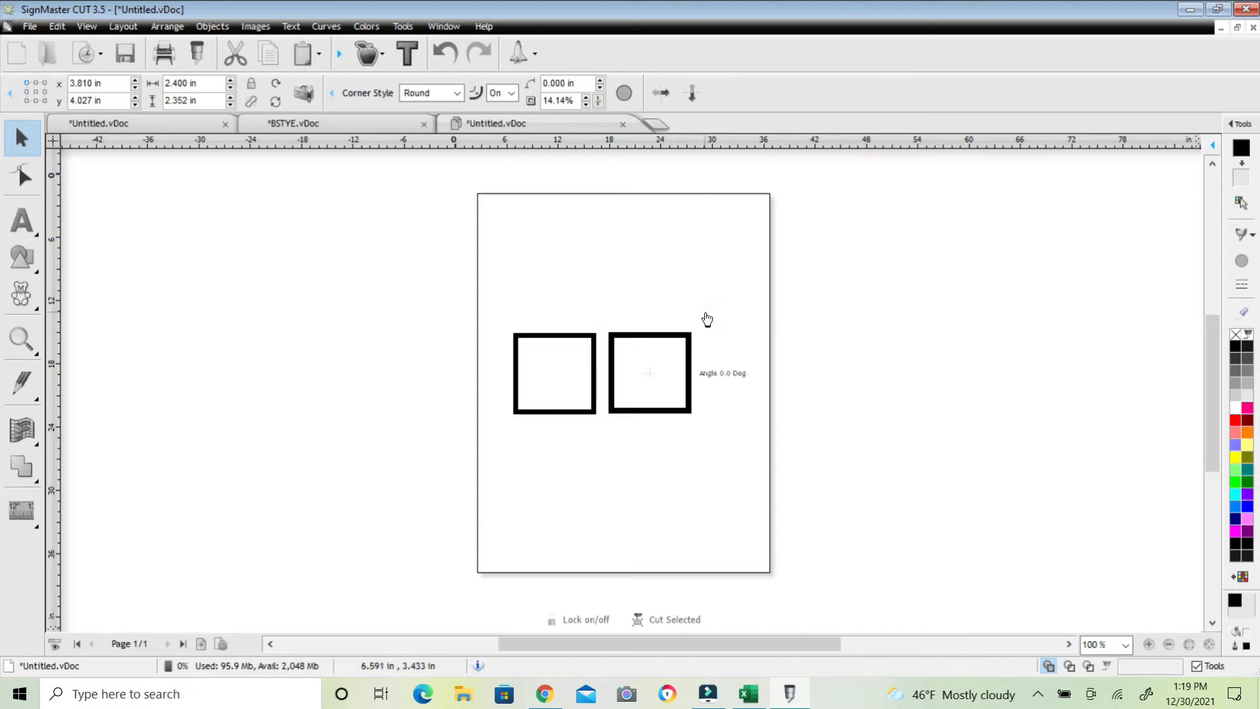
{"action": "left_click_drag", "start_coordinate": [705, 320], "coordinate": [653, 300]}
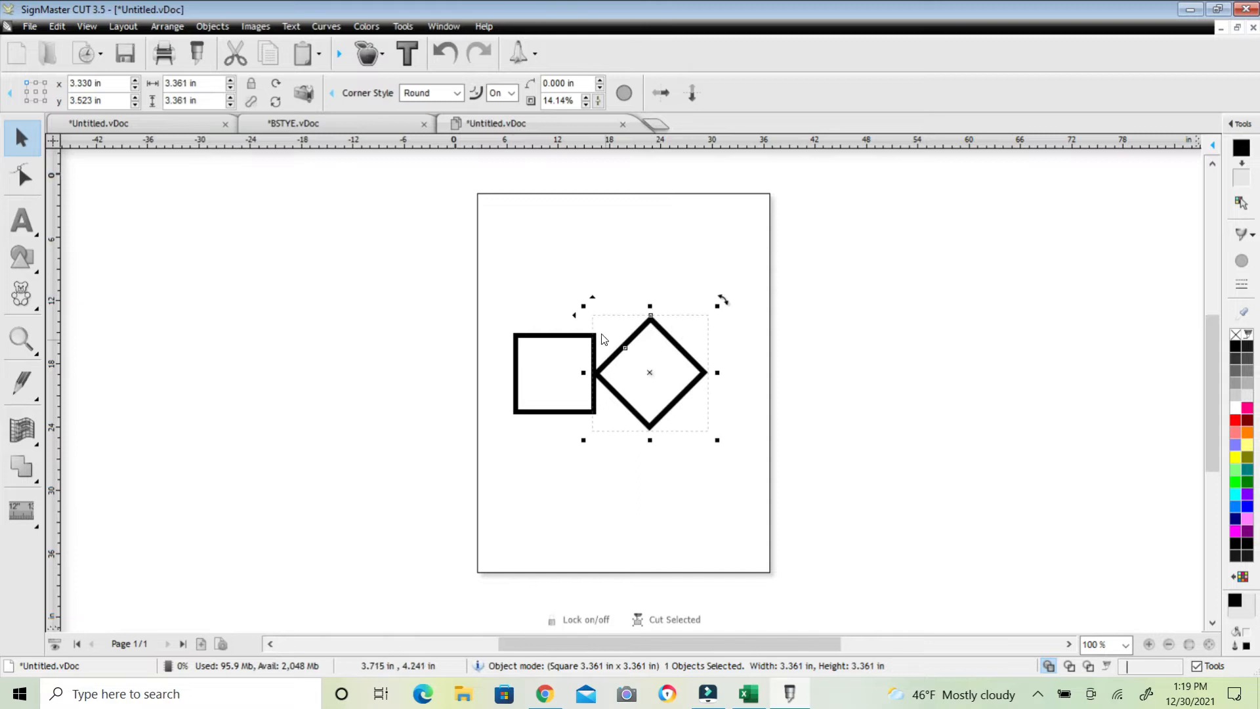
Select the first square and rotate it 45° into a diamond touching the second one
{"action": "left_click", "coordinate": [551, 336]}
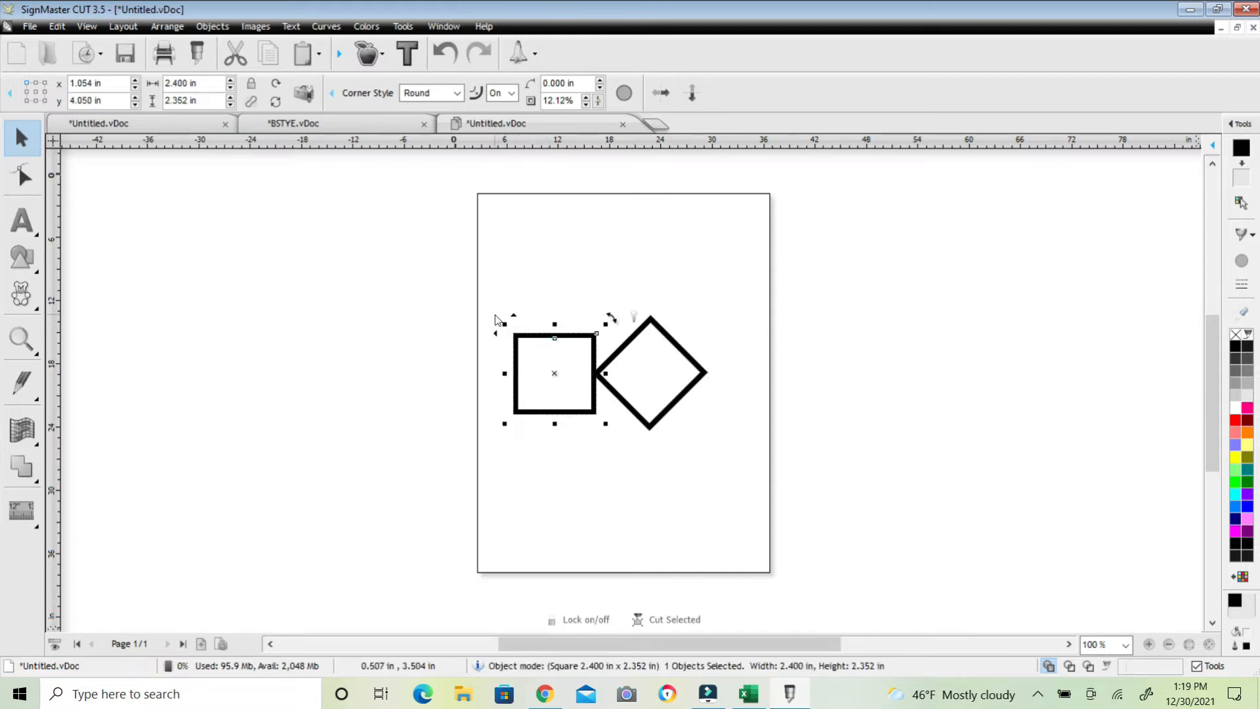
{"action": "mouse_move", "coordinate": [503, 323]}
{"action": "left_mouse_down"}
{"action": "mouse_move", "coordinate": [510, 304]}
{"action": "mouse_move", "coordinate": [495, 309]}
{"action": "mouse_move", "coordinate": [501, 320]}
{"action": "left_mouse_up"}
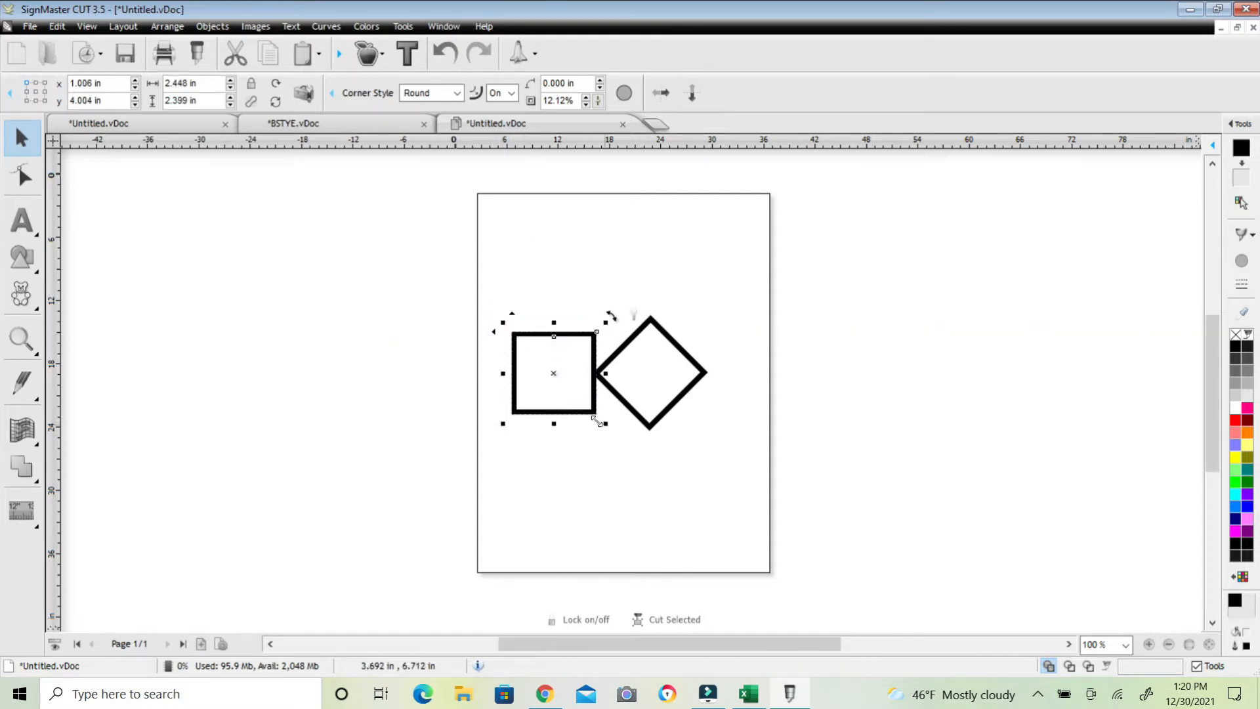
{"action": "left_click_drag", "start_coordinate": [616, 319], "coordinate": [644, 388]}
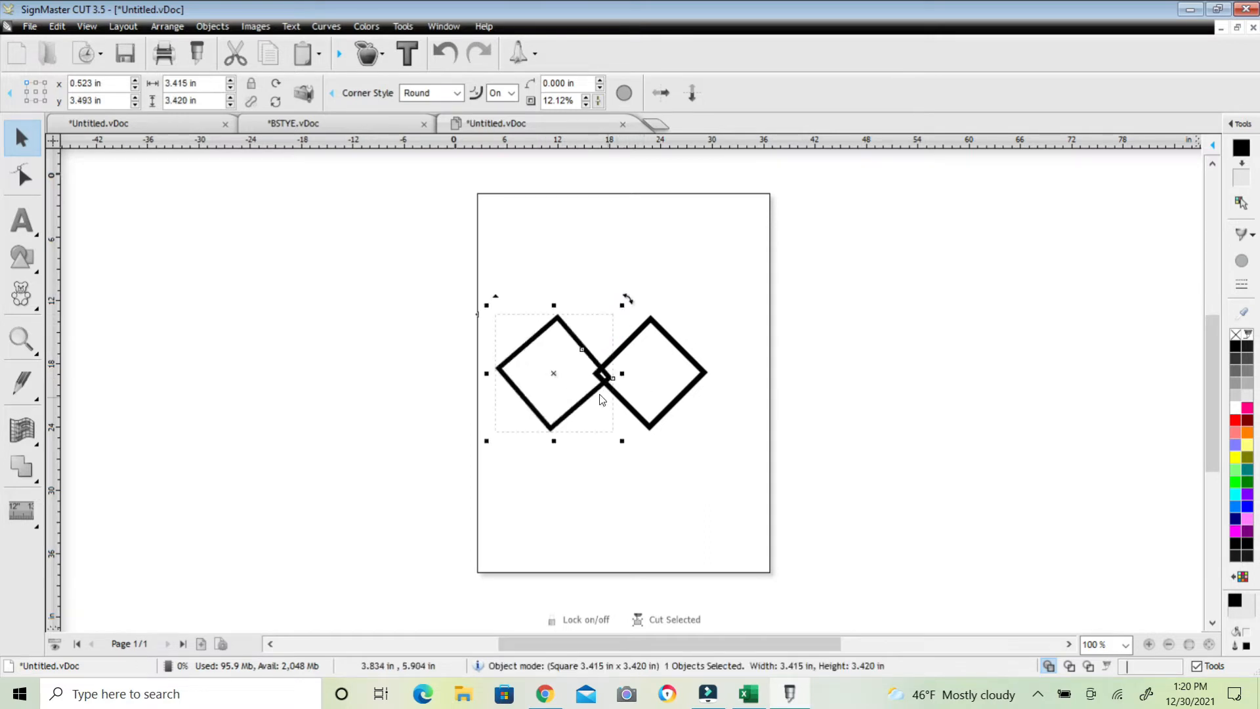
Move the left diamond right so it overlaps the right diamond, matching their sizes
{"action": "left_click_drag", "start_coordinate": [558, 373], "coordinate": [579, 370]}
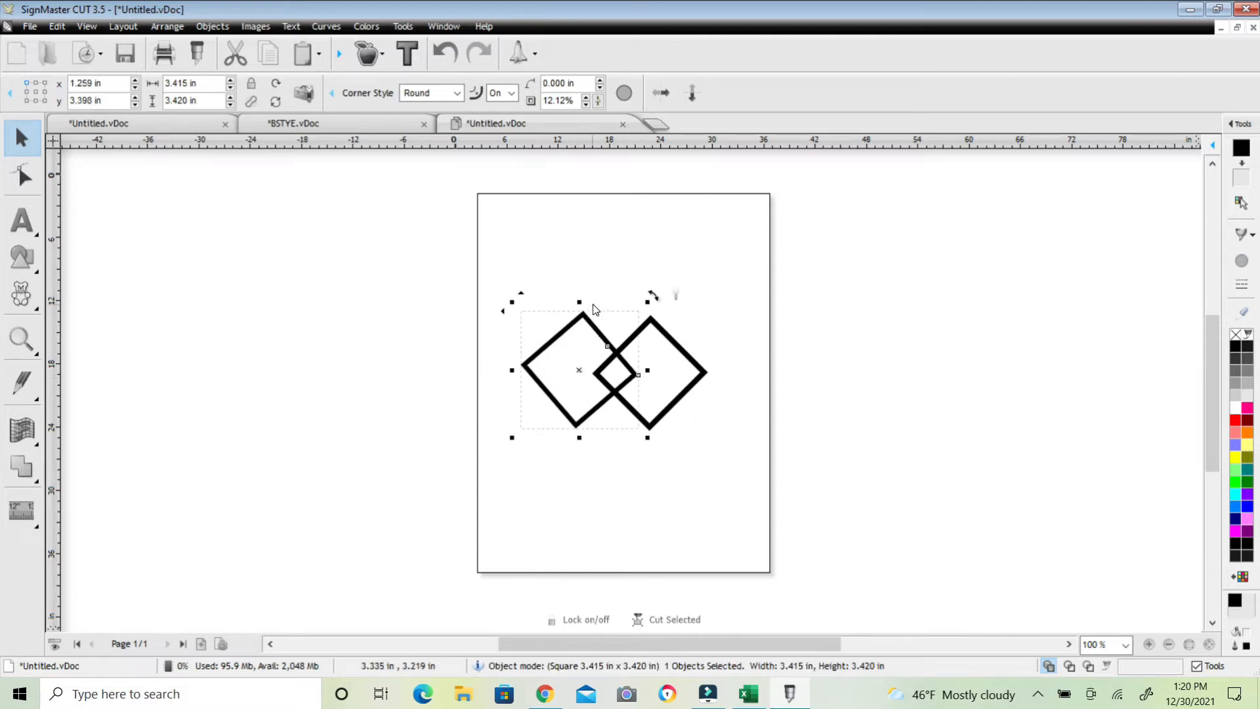
{"action": "left_click_drag", "start_coordinate": [652, 295], "coordinate": [650, 301]}
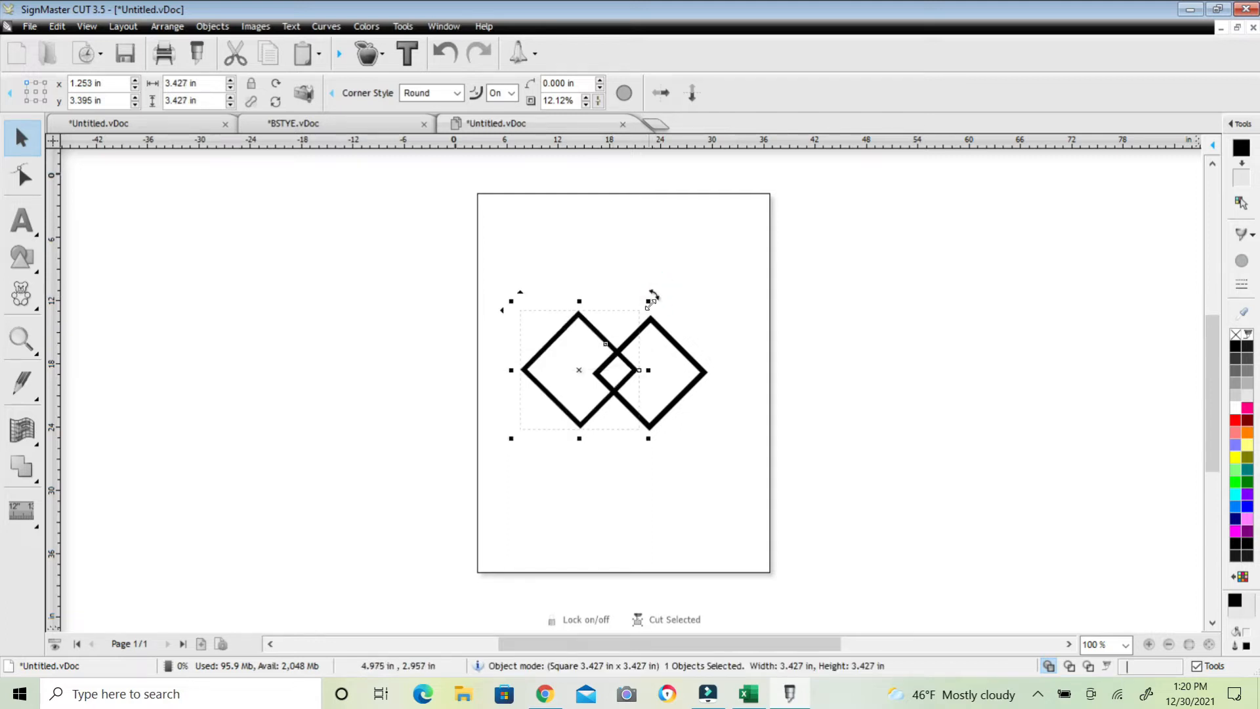
{"action": "left_click", "coordinate": [722, 320]}
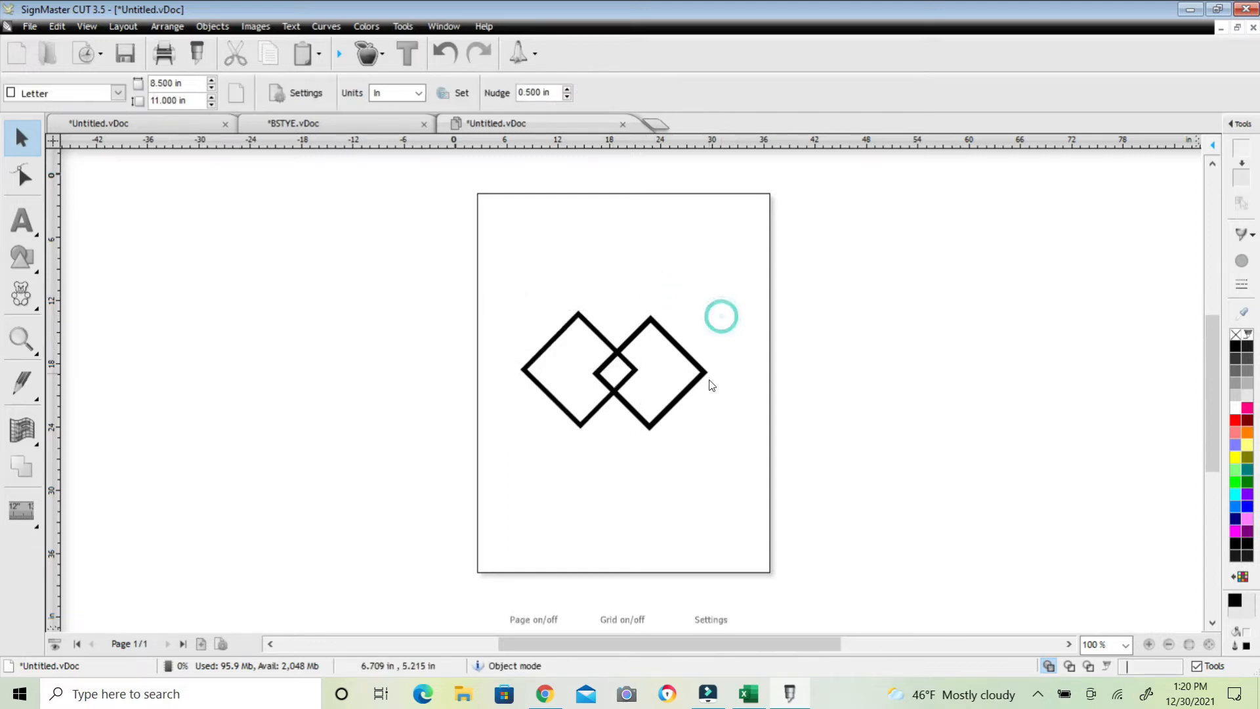
{"action": "left_click", "coordinate": [559, 346]}
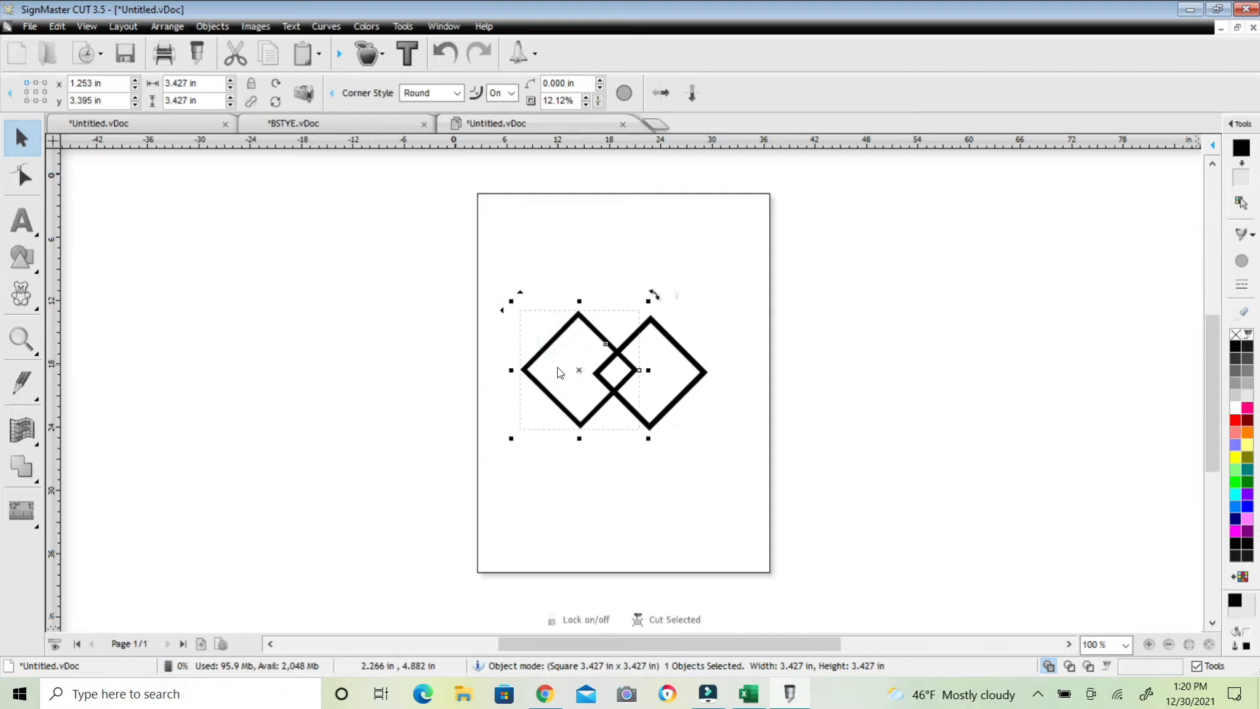
{"action": "left_click", "coordinate": [594, 459]}
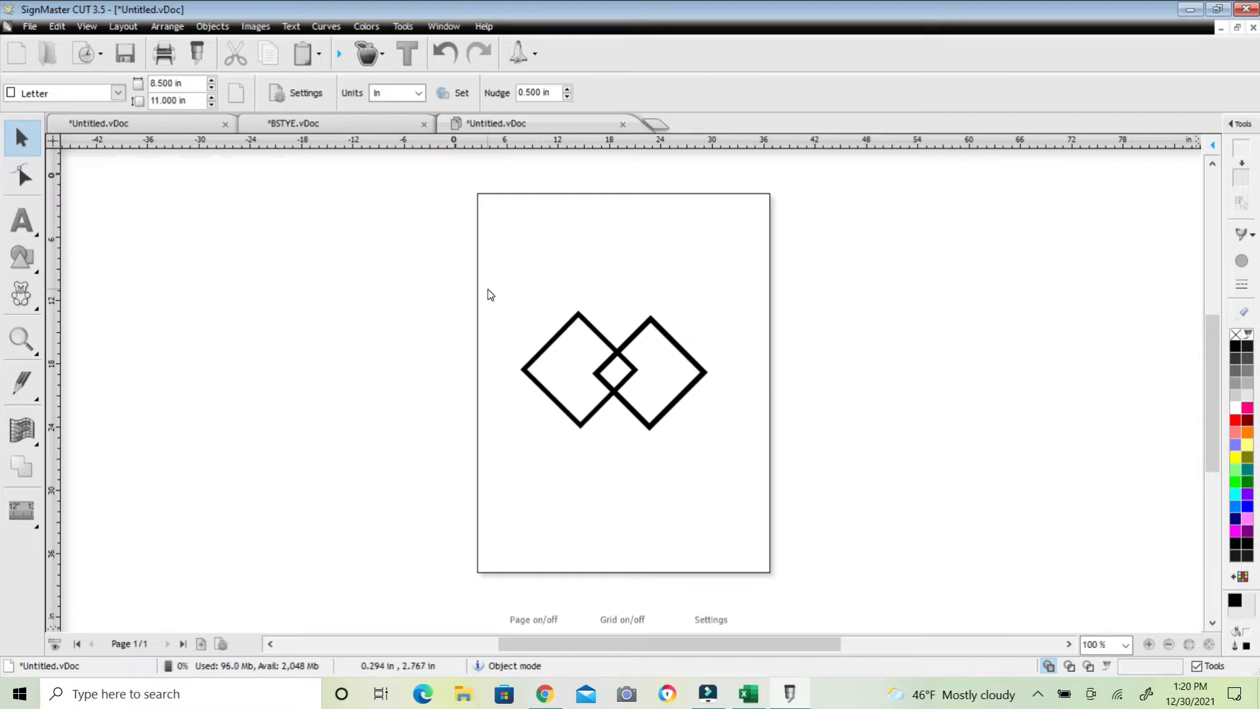
Add the text BSTYE inside the diamonds with the Text tool
{"action": "left_click", "coordinate": [22, 221]}
{"action": "left_click", "coordinate": [552, 367]}
{"action": "type", "text": "bs"}
{"action": "key", "text": "BackSpace"}
{"action": "key", "text": "BackSpace"}
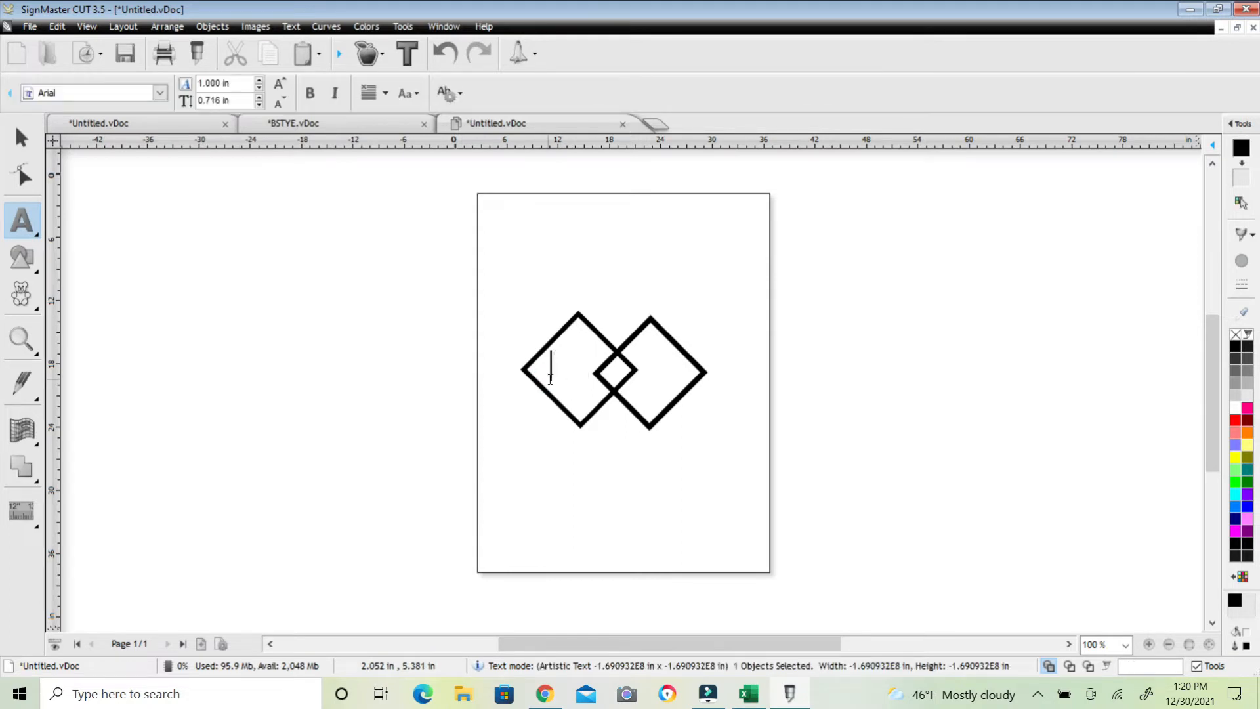
{"action": "type", "text": "BSTYE"}
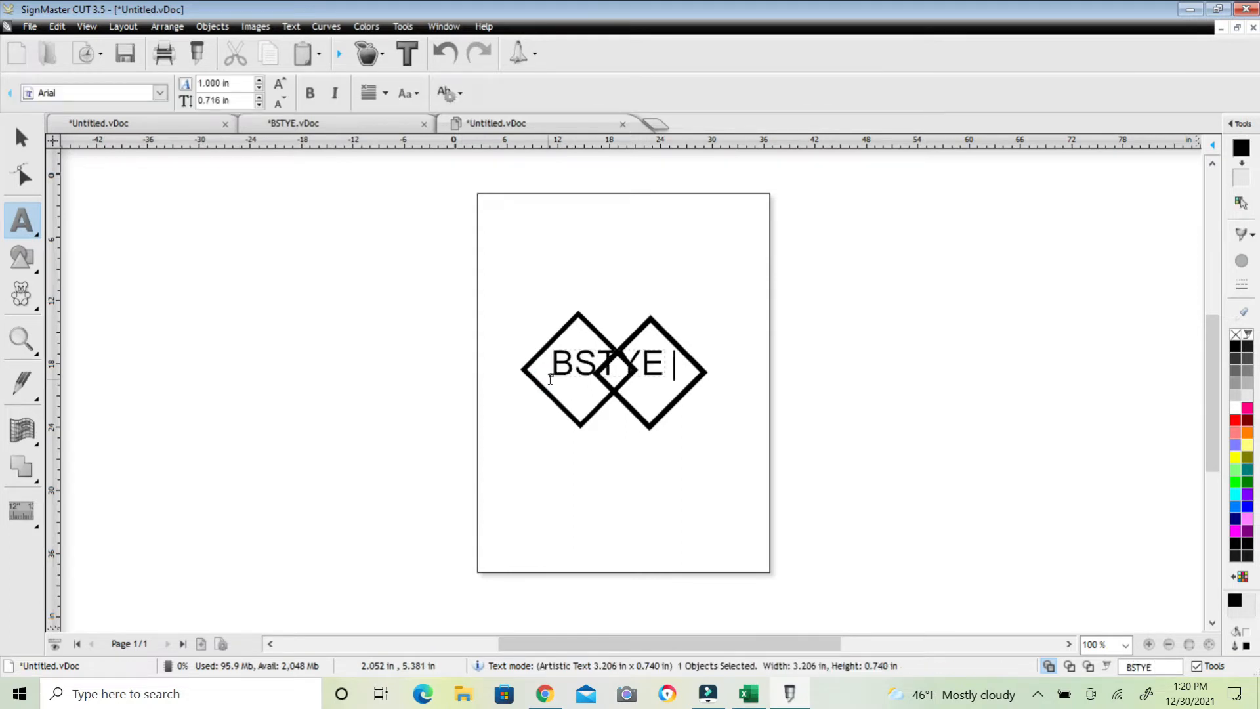
Select the text and change its font to Times New Roman
{"action": "double_click", "coordinate": [569, 369]}
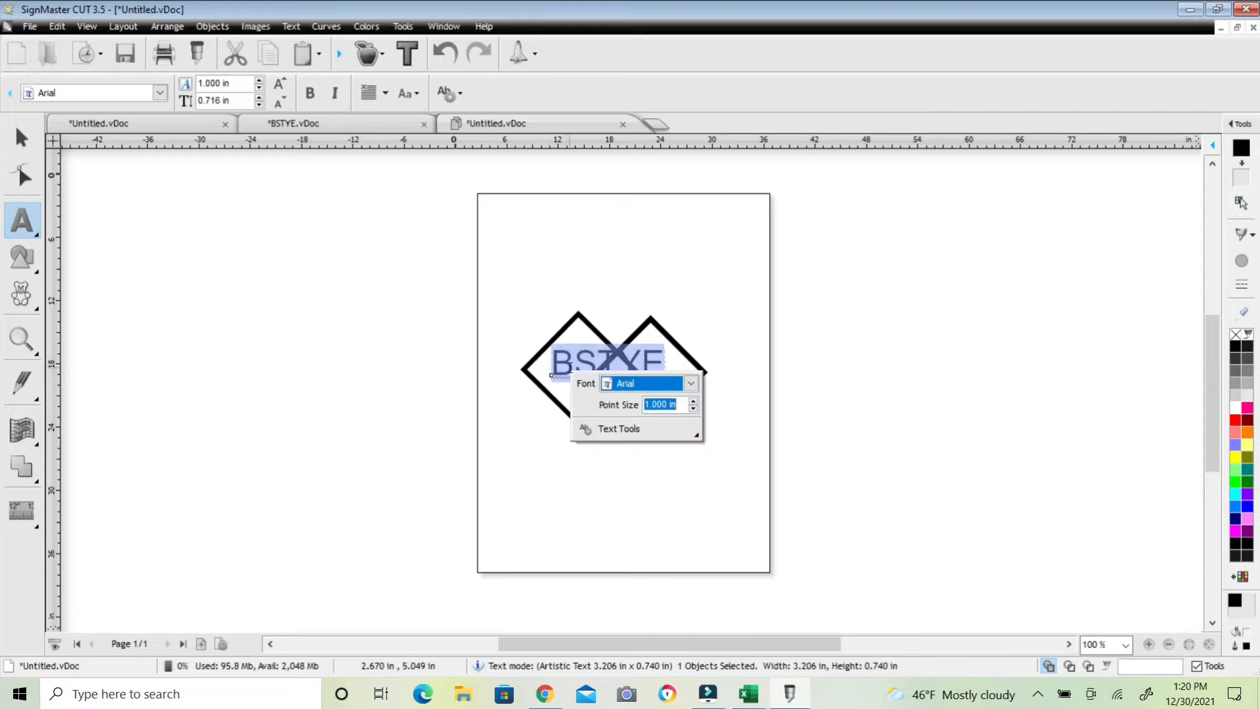
{"action": "left_click", "coordinate": [691, 389]}
{"action": "scroll", "coordinate": [837, 540], "scroll_direction": "down", "scroll_amount": 9}
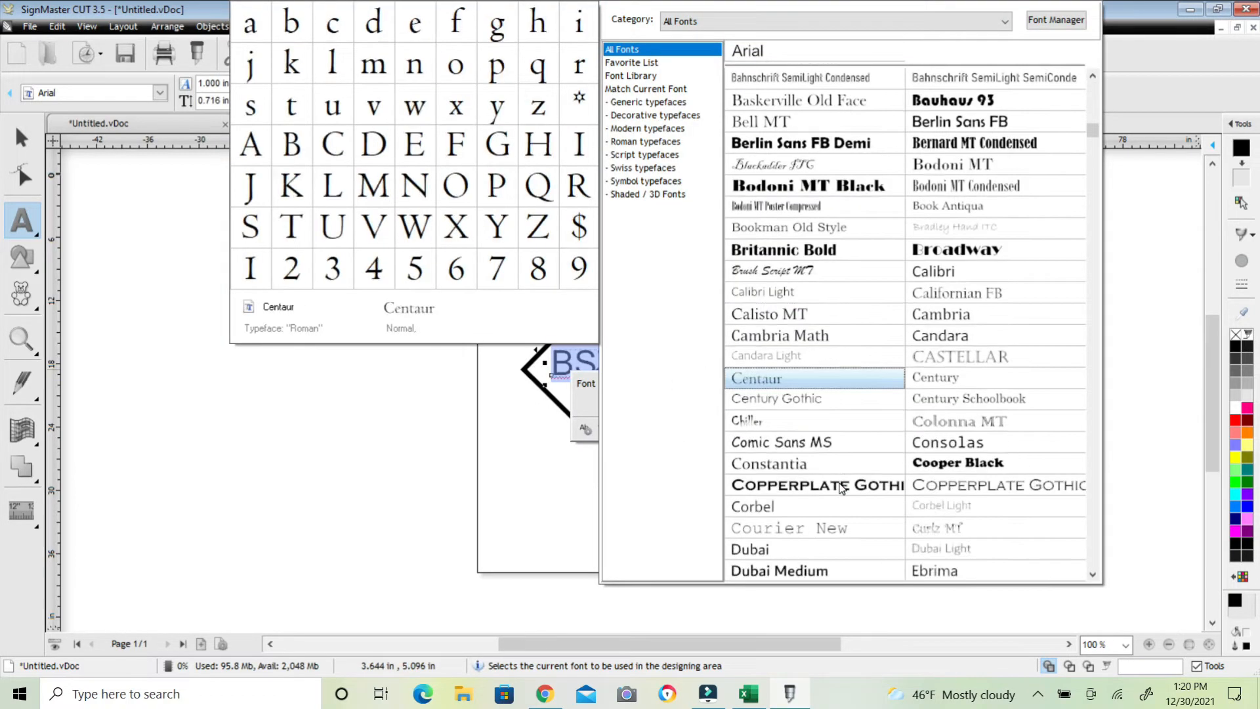
{"action": "scroll", "coordinate": [836, 540], "scroll_direction": "down", "scroll_amount": 5}
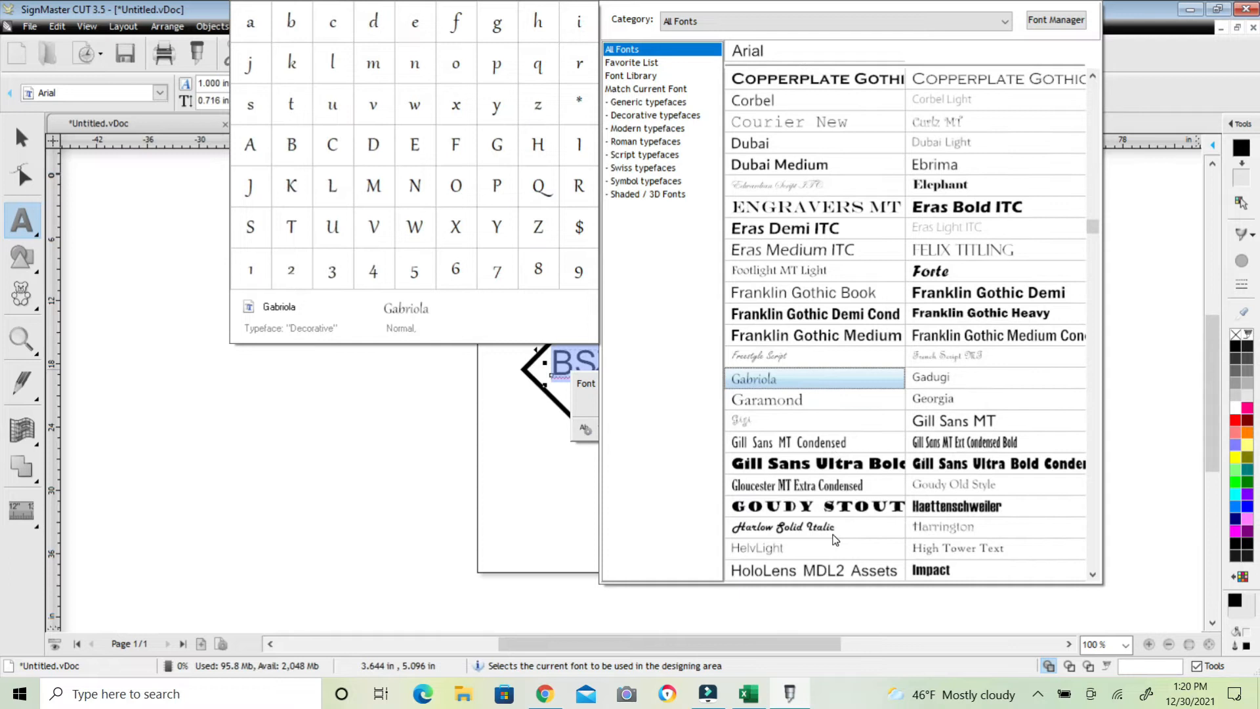
{"action": "scroll", "coordinate": [832, 539], "scroll_direction": "down", "scroll_amount": 3}
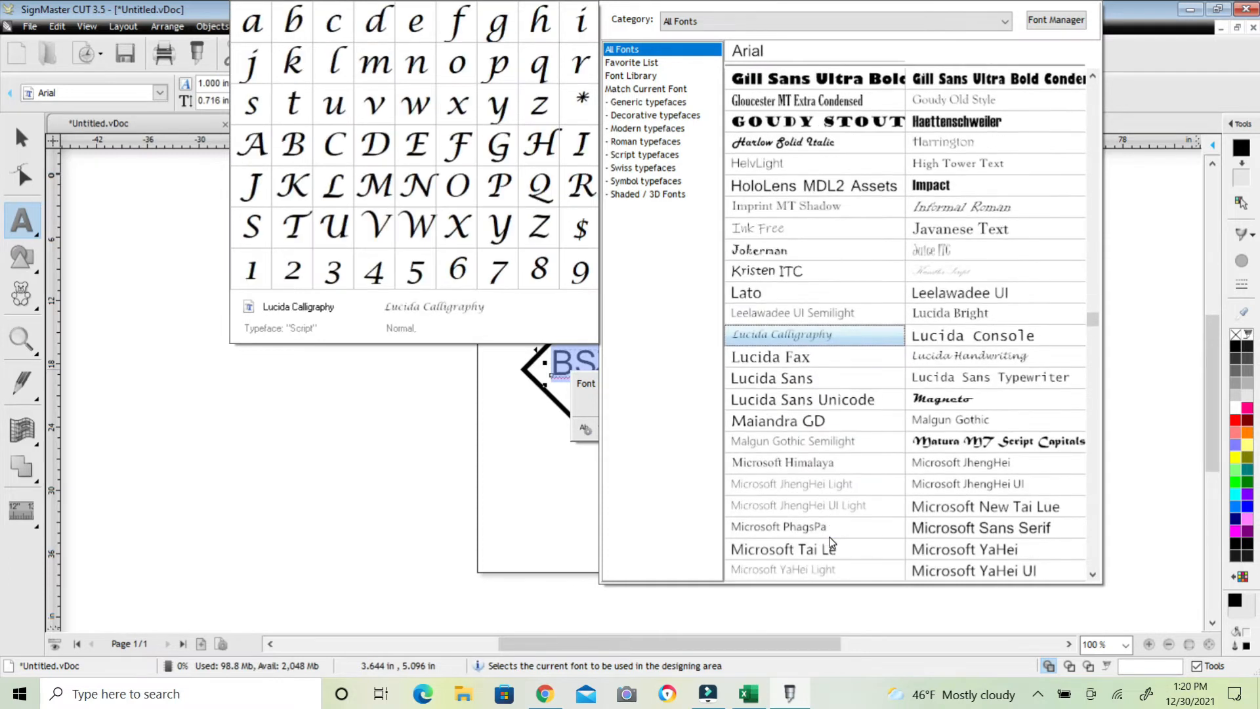
{"action": "scroll", "coordinate": [831, 542], "scroll_direction": "down", "scroll_amount": 6}
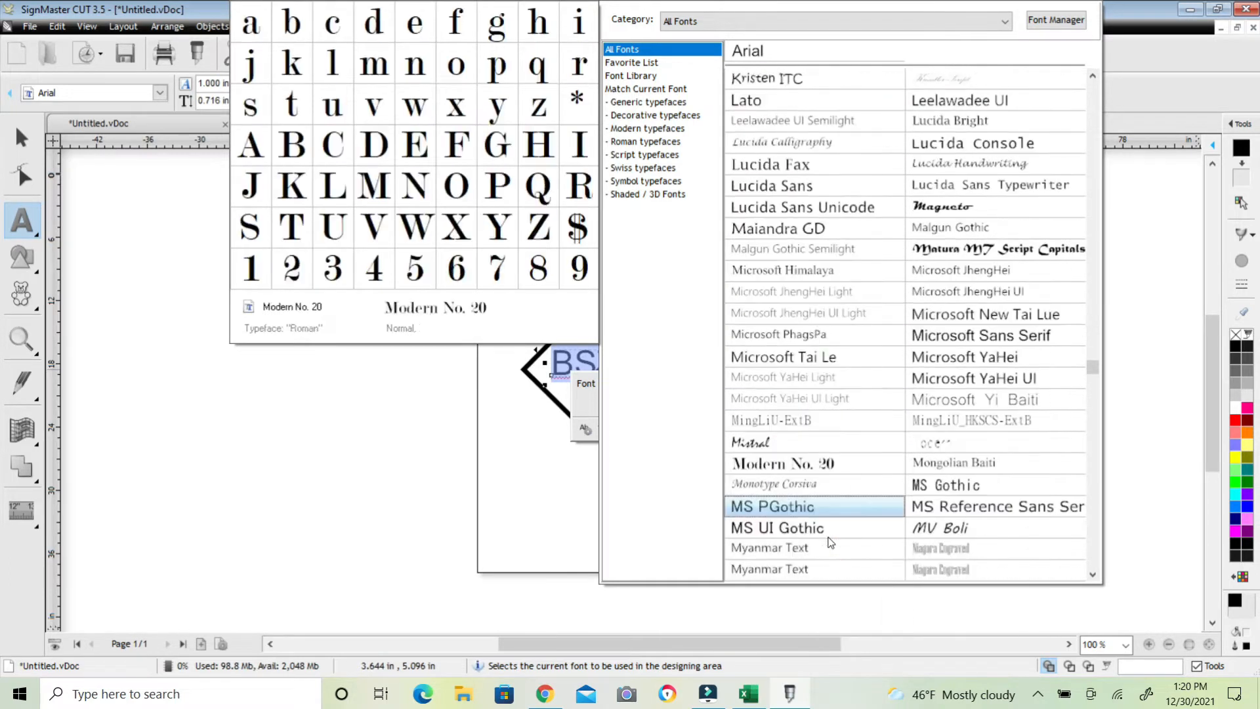
{"action": "scroll", "coordinate": [830, 543], "scroll_direction": "down", "scroll_amount": 6}
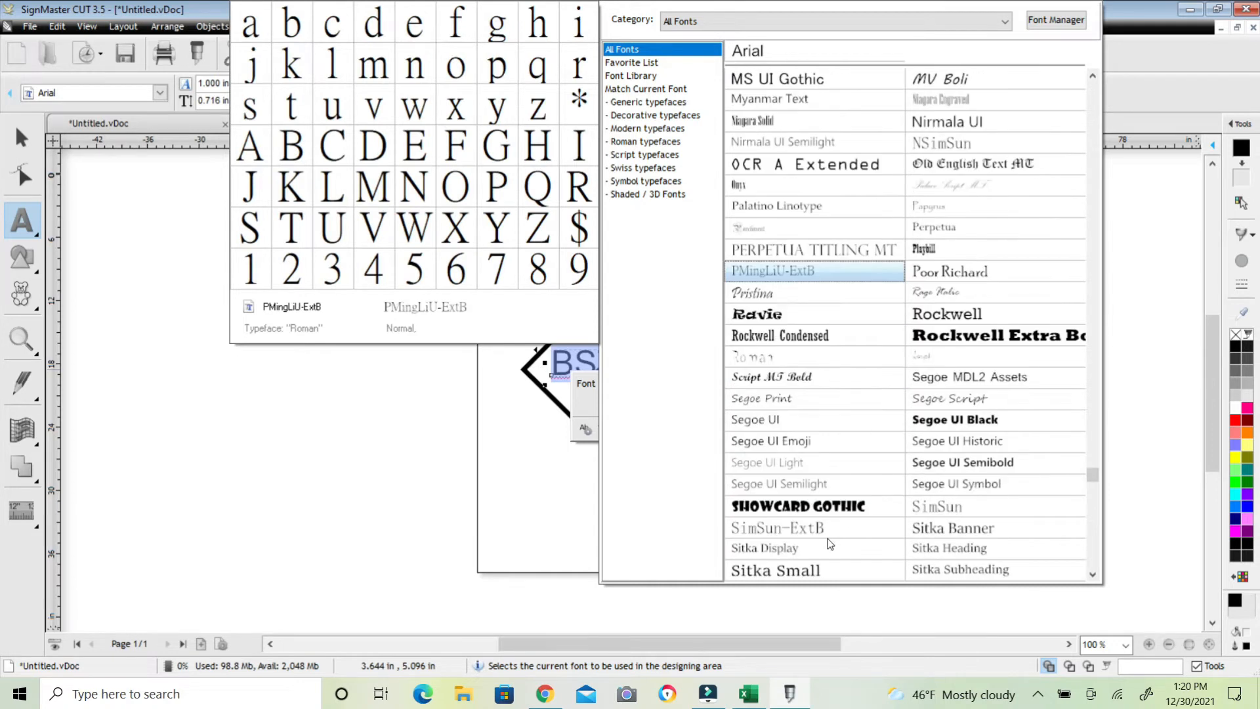
{"action": "left_click", "coordinate": [828, 528]}
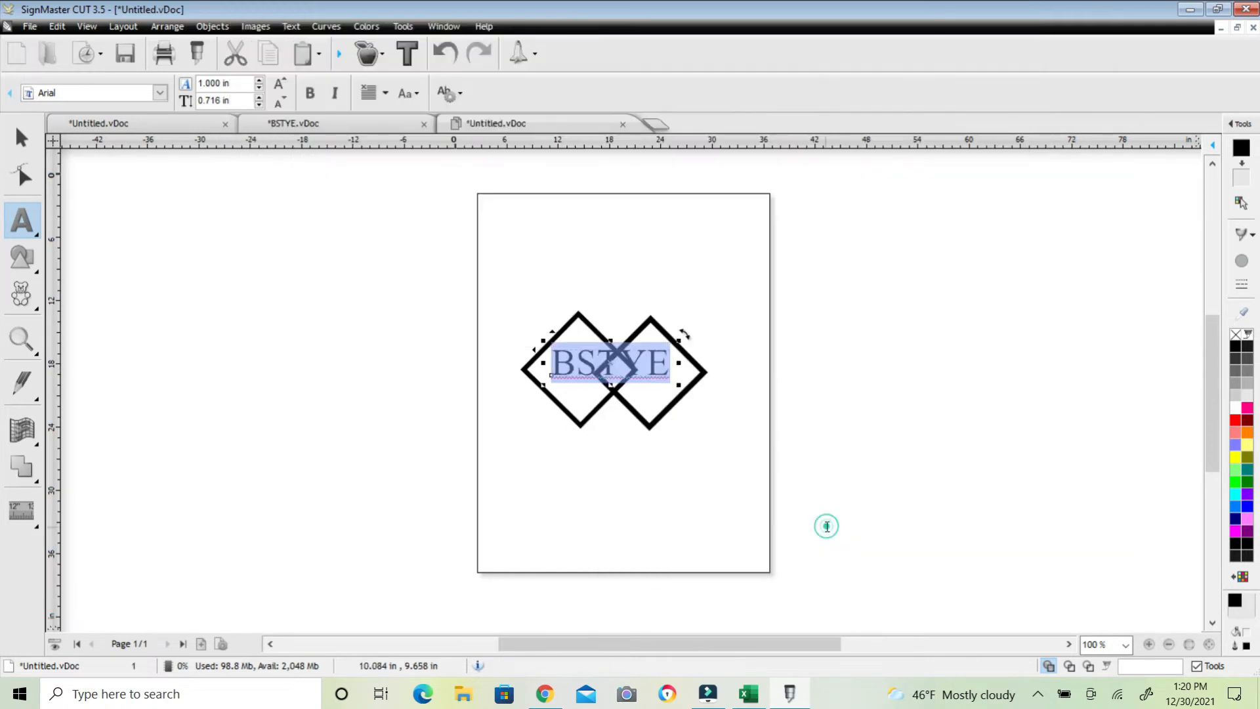
{"action": "left_click", "coordinate": [718, 475]}
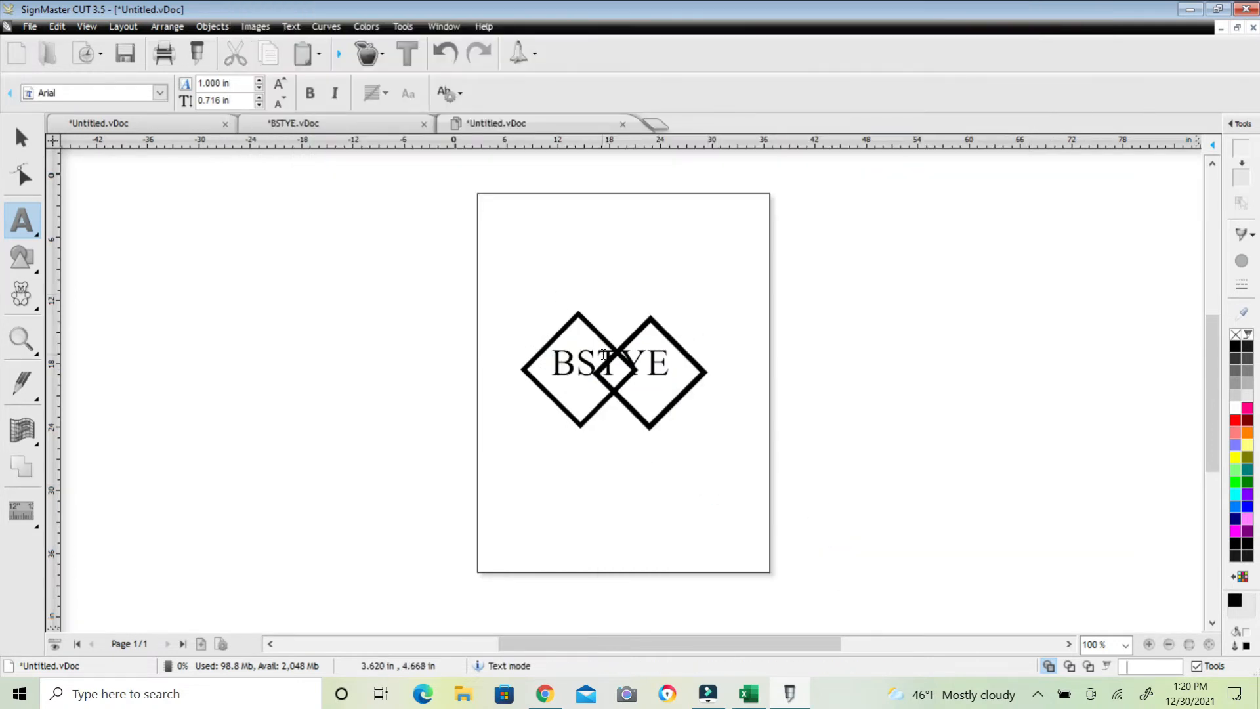
{"action": "left_click", "coordinate": [597, 365]}
{"action": "left_click", "coordinate": [663, 374]}
{"action": "left_click", "coordinate": [436, 337]}
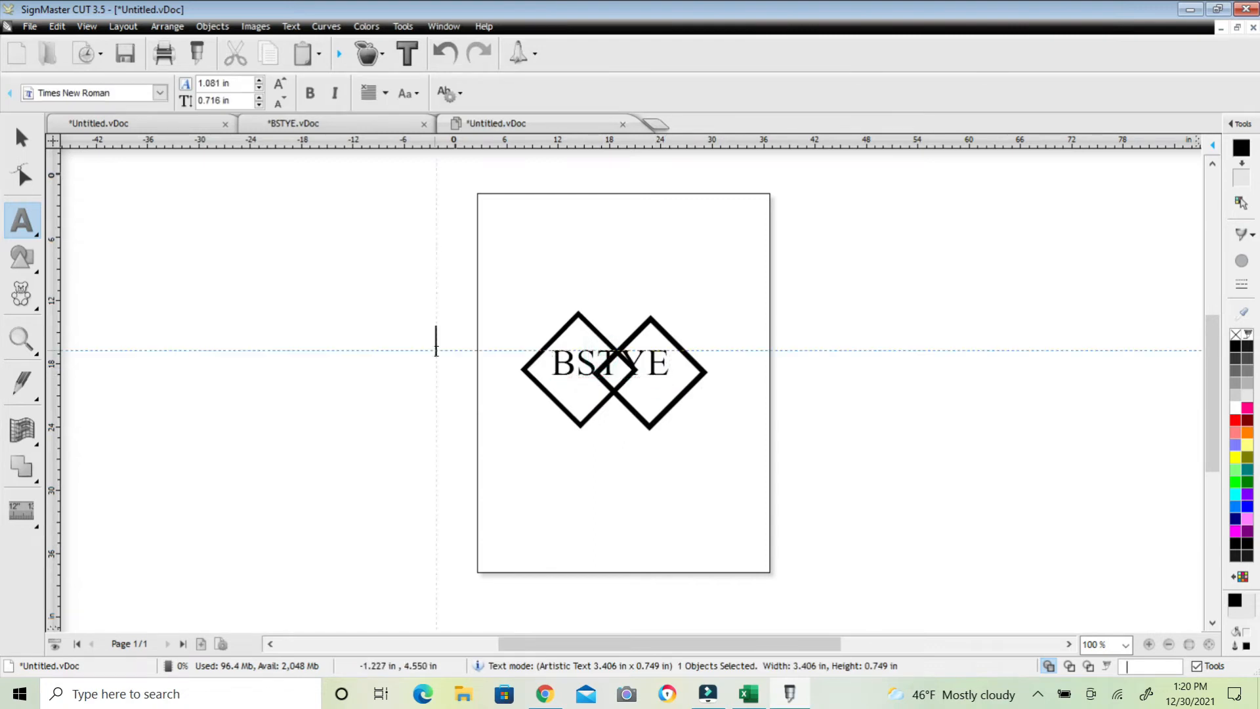
Select the BSTYE text and enlarge it to about 3.9 in wide
{"action": "left_click", "coordinate": [21, 141]}
{"action": "left_click", "coordinate": [629, 390]}
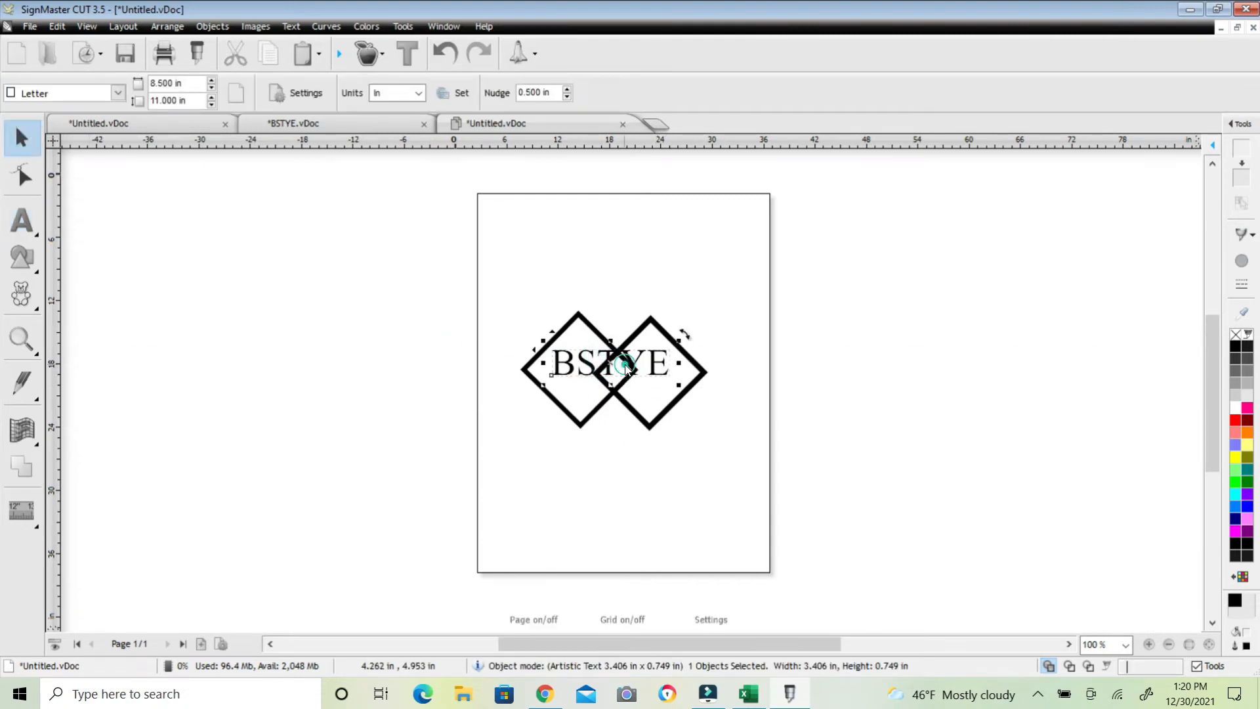
{"action": "left_click_drag", "start_coordinate": [678, 388], "coordinate": [694, 409]}
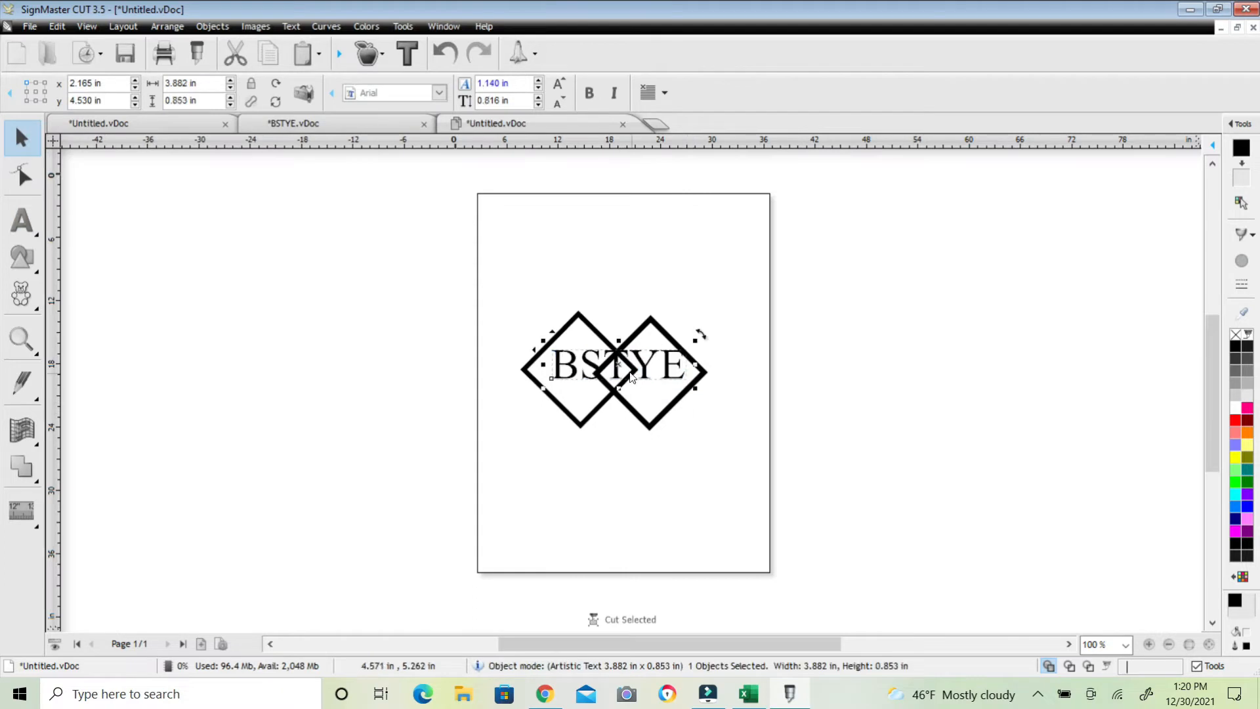
Move the text to centre it across the two diamonds
{"action": "left_click_drag", "start_coordinate": [617, 358], "coordinate": [613, 366]}
{"action": "left_click", "coordinate": [776, 451]}
{"action": "left_click", "coordinate": [652, 367]}
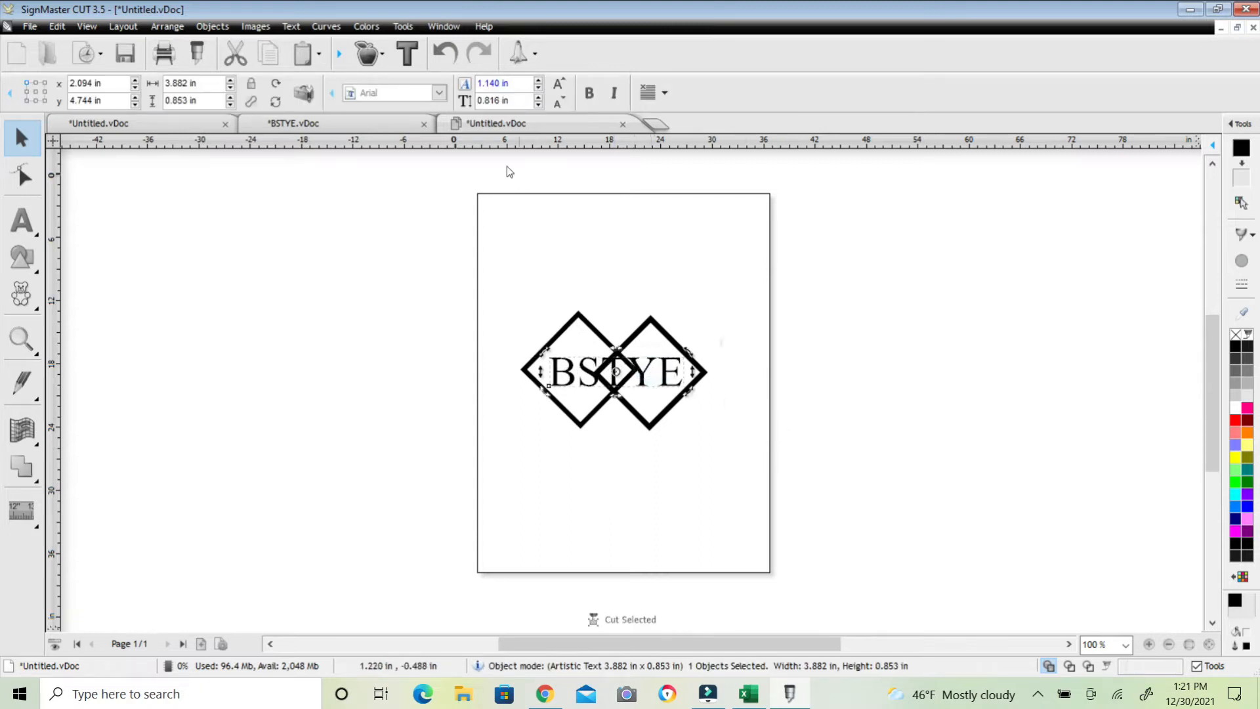
Create an outline around the text with a white fill colour and 0.050 in outline width
{"action": "left_click", "coordinate": [408, 52]}
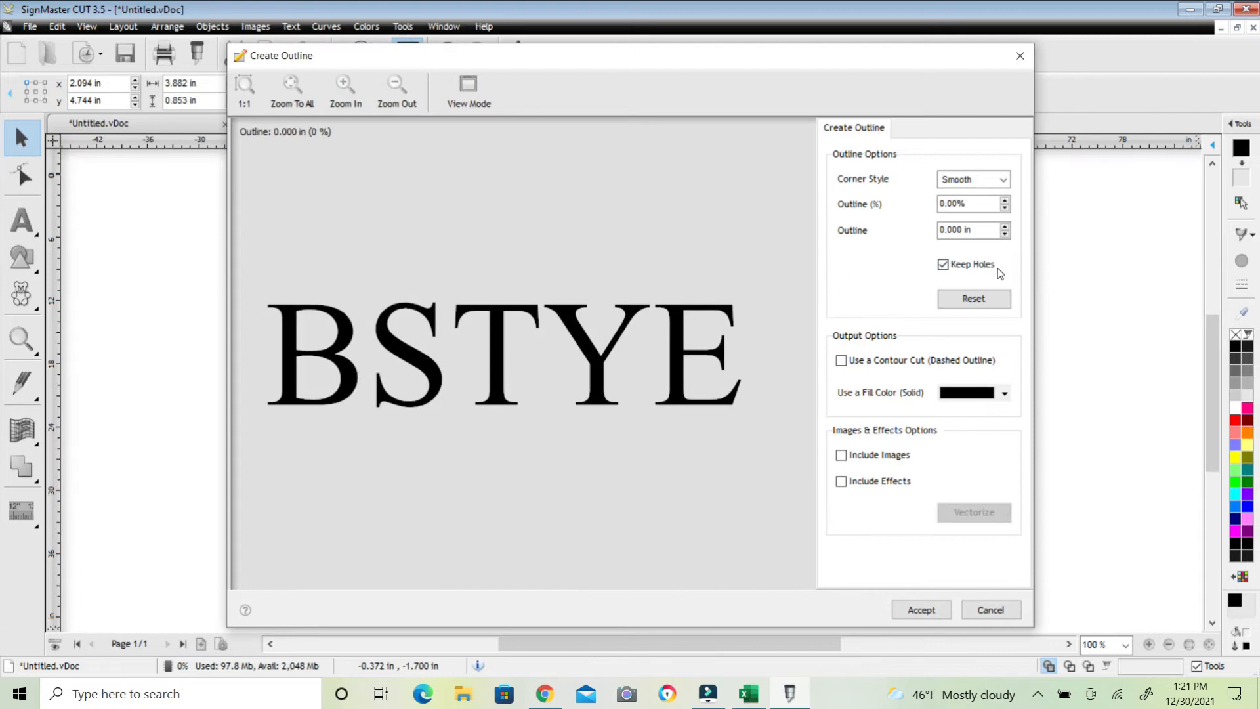
{"action": "left_click", "coordinate": [1008, 394]}
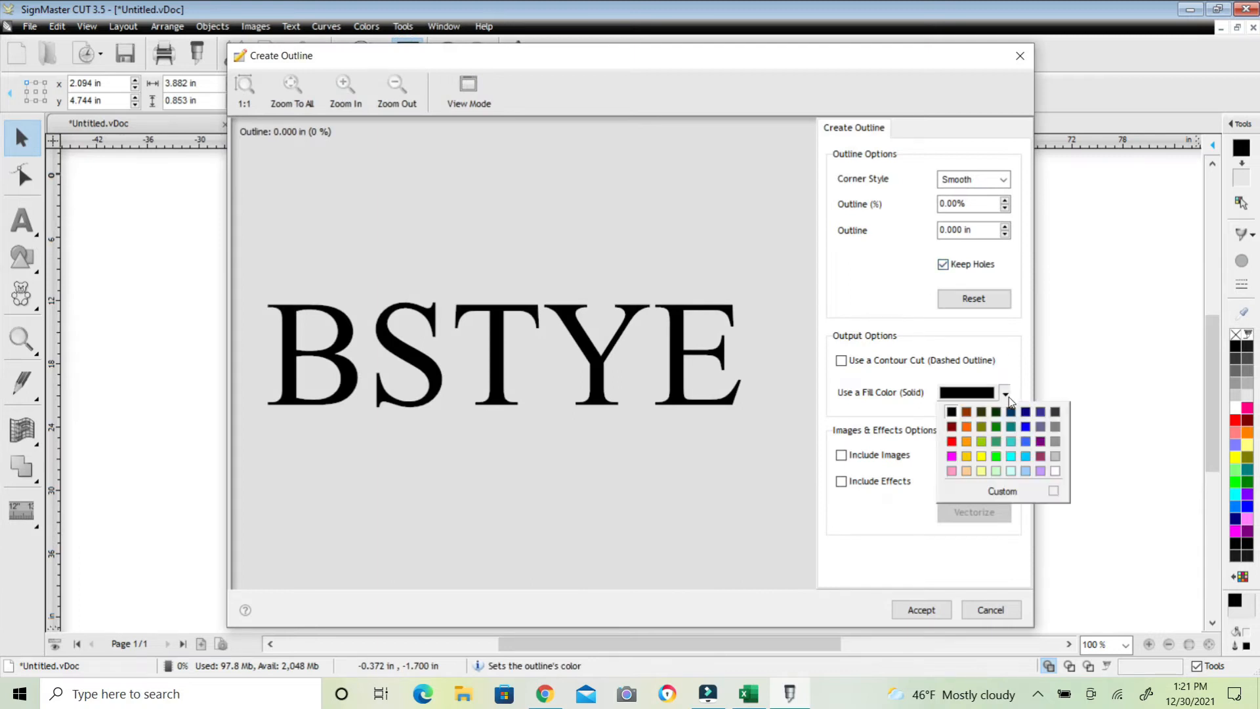
{"action": "left_click", "coordinate": [1062, 475]}
{"action": "left_click", "coordinate": [1004, 226]}
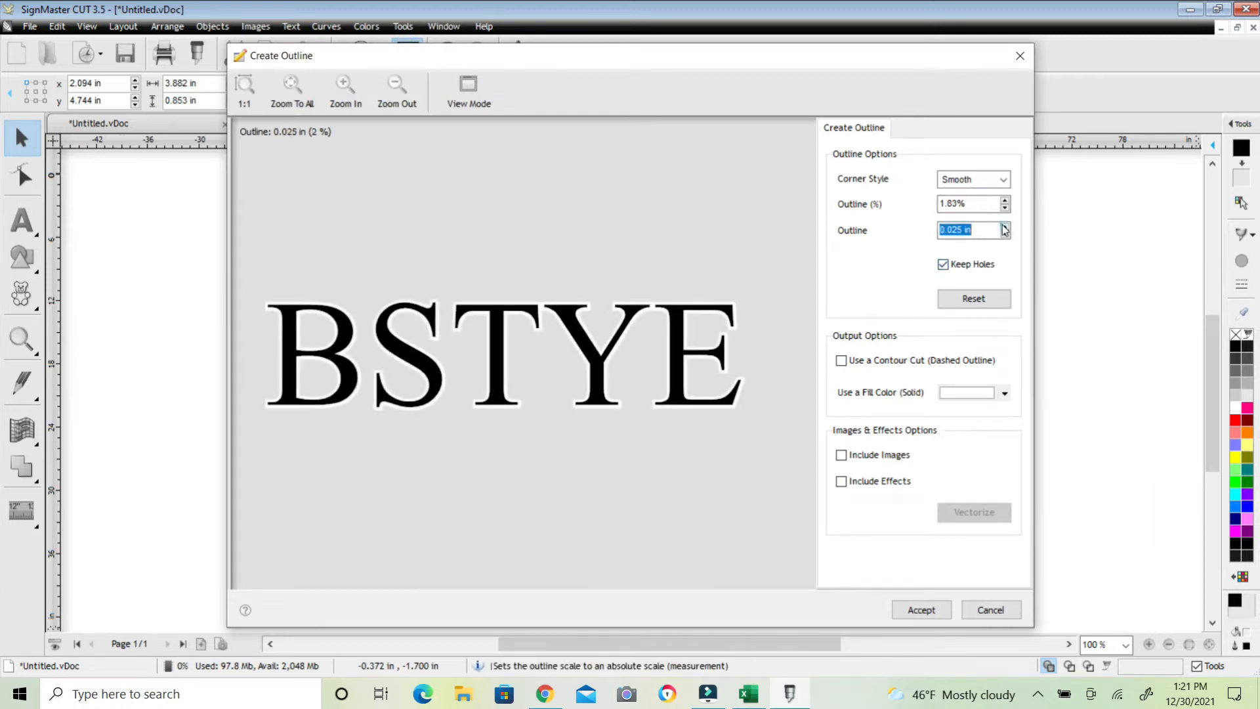
{"action": "left_click", "coordinate": [1004, 226]}
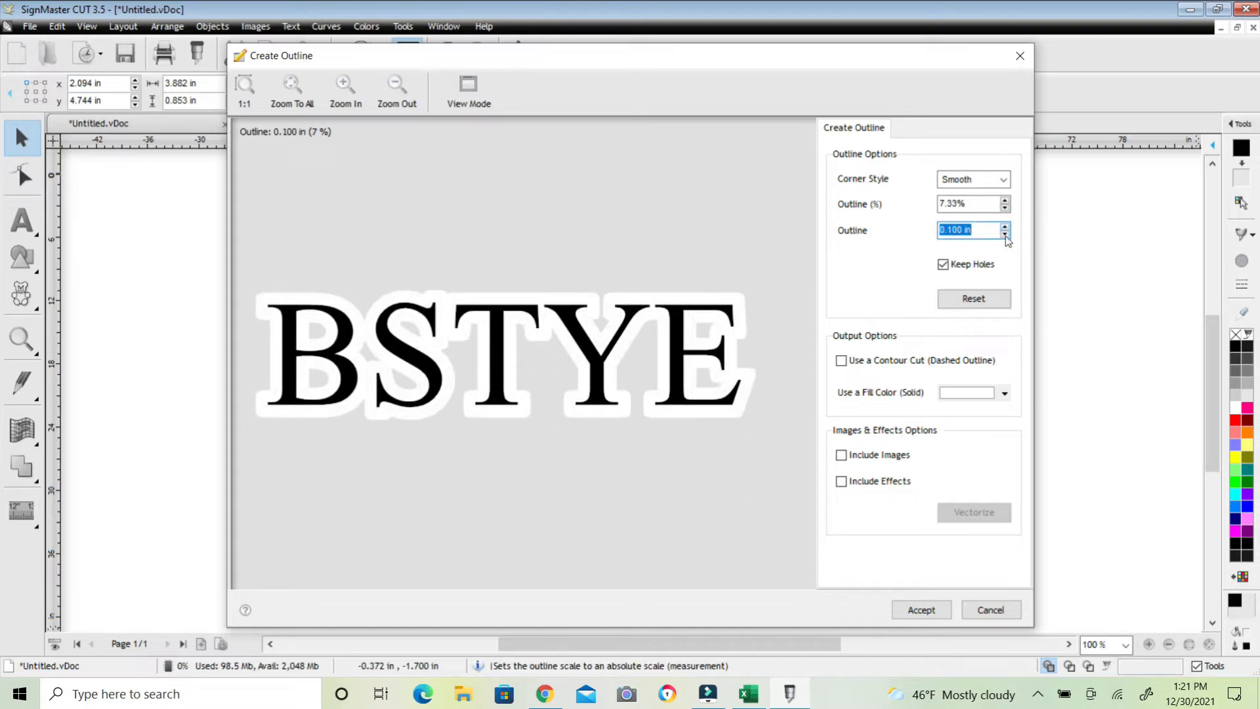
{"action": "left_click", "coordinate": [1005, 233]}
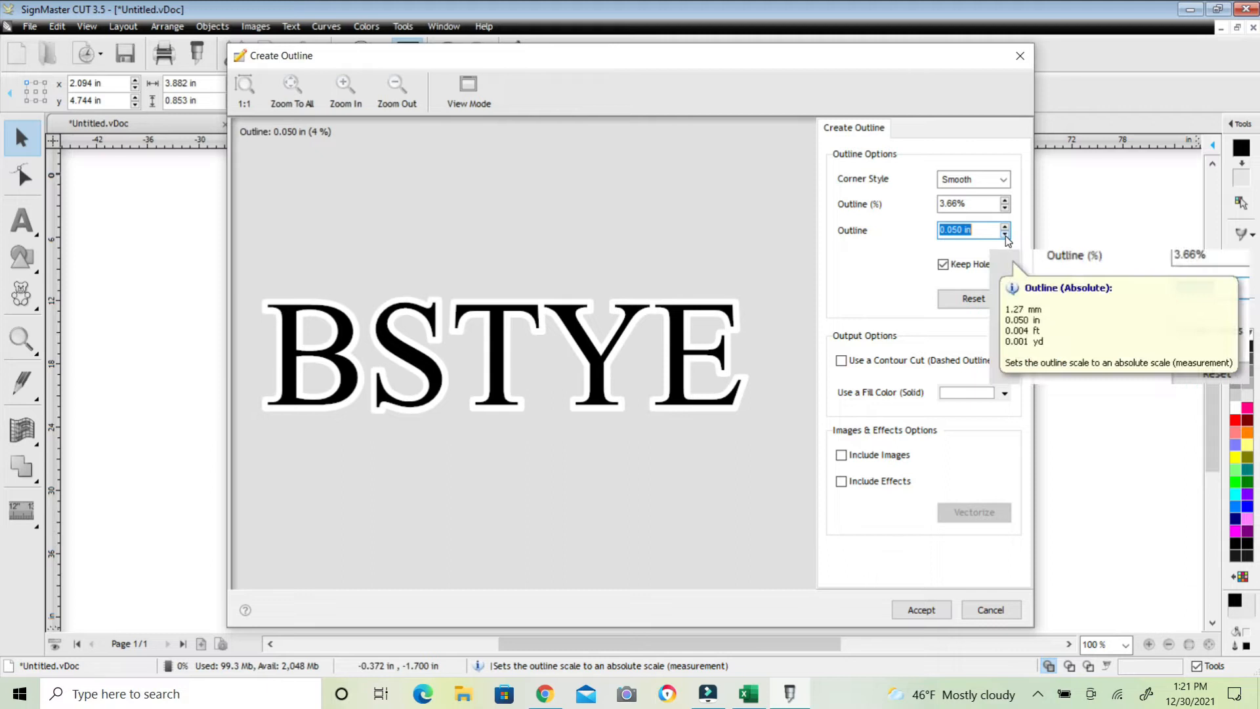
{"action": "left_click", "coordinate": [925, 610]}
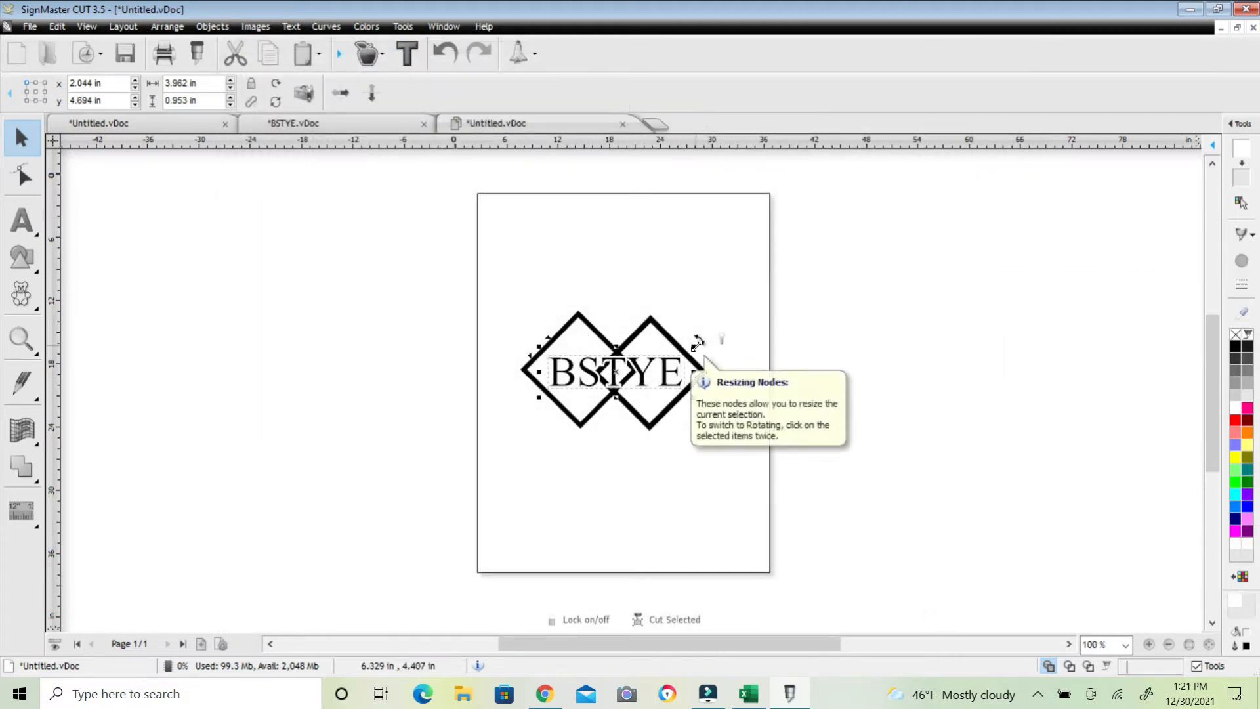
{"action": "scroll", "coordinate": [693, 347], "scroll_direction": "up", "scroll_amount": 1}
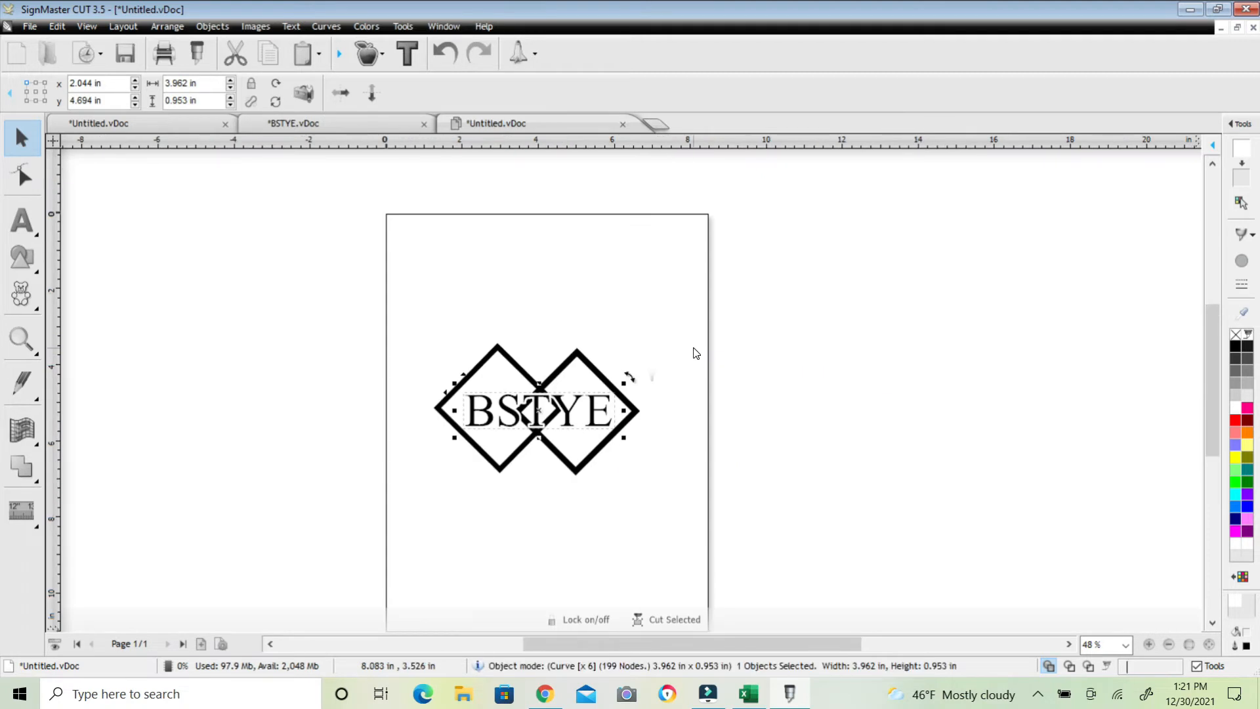
Preview the design in wireframe view, then switch back to the normal filled view
{"action": "scroll", "coordinate": [695, 351], "scroll_direction": "up", "scroll_amount": 3}
{"action": "scroll", "coordinate": [695, 353], "scroll_direction": "up", "scroll_amount": 1}
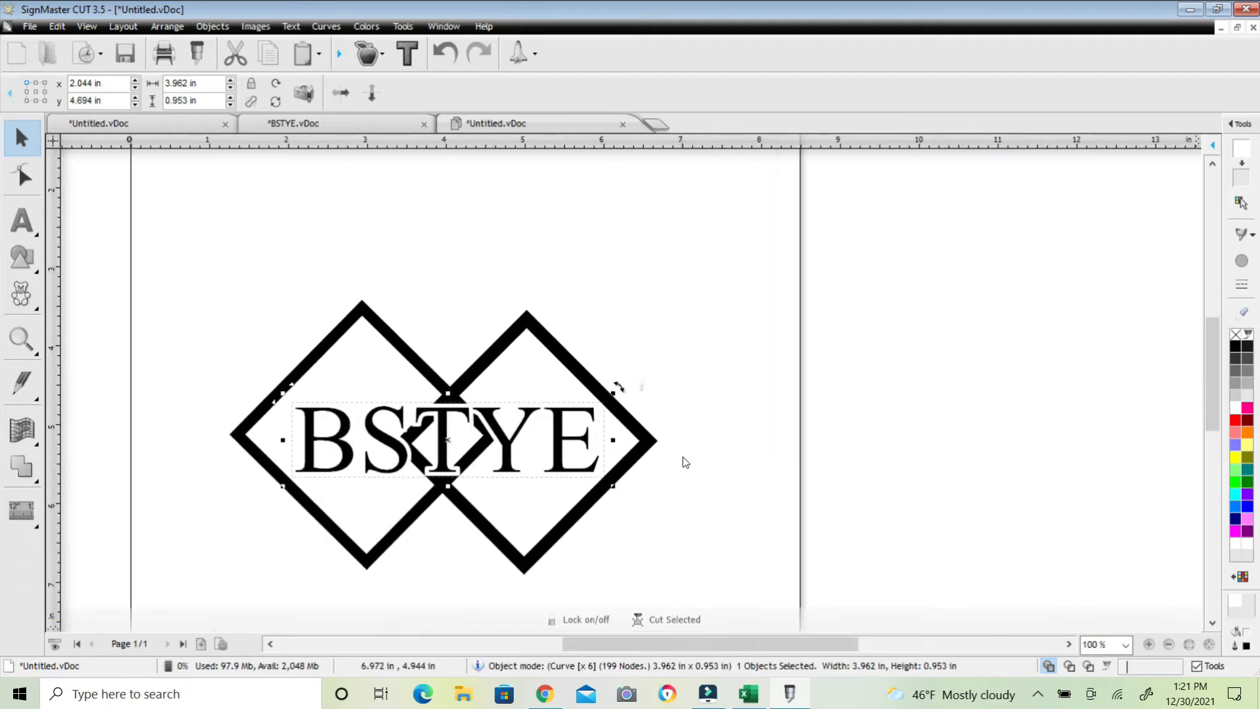
{"action": "left_click", "coordinate": [235, 274]}
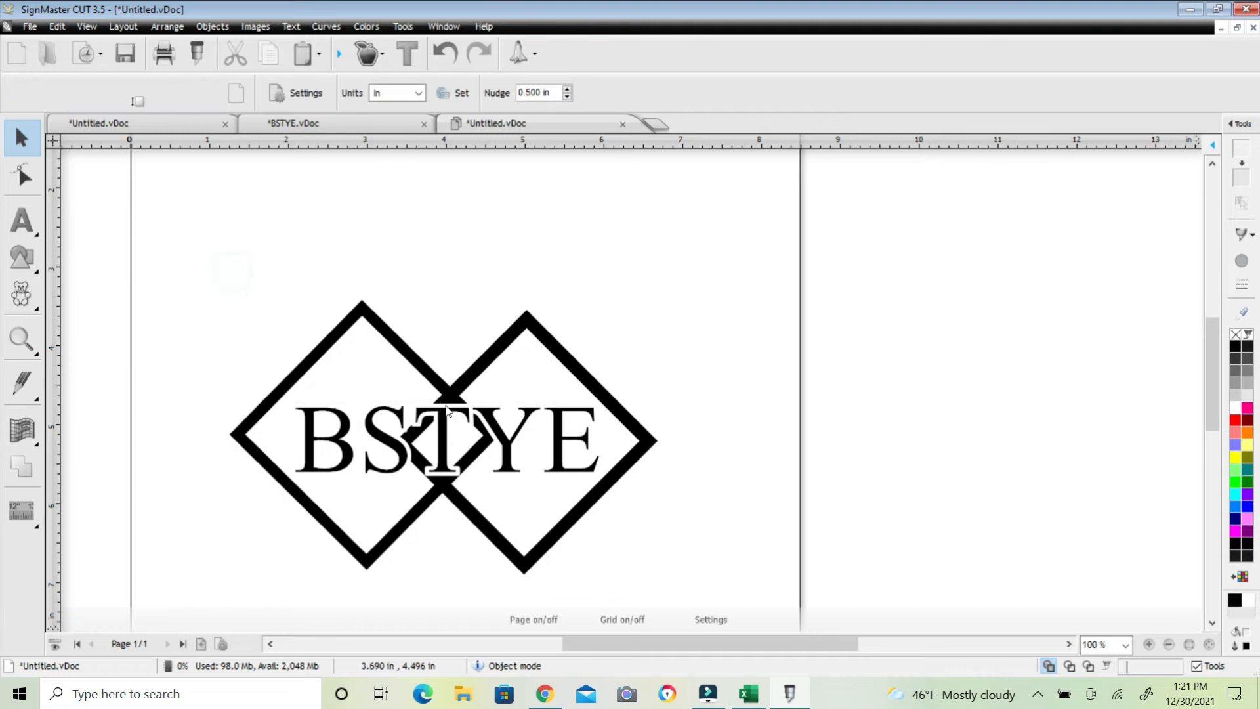
{"action": "left_click", "coordinate": [87, 26]}
{"action": "left_click", "coordinate": [123, 46]}
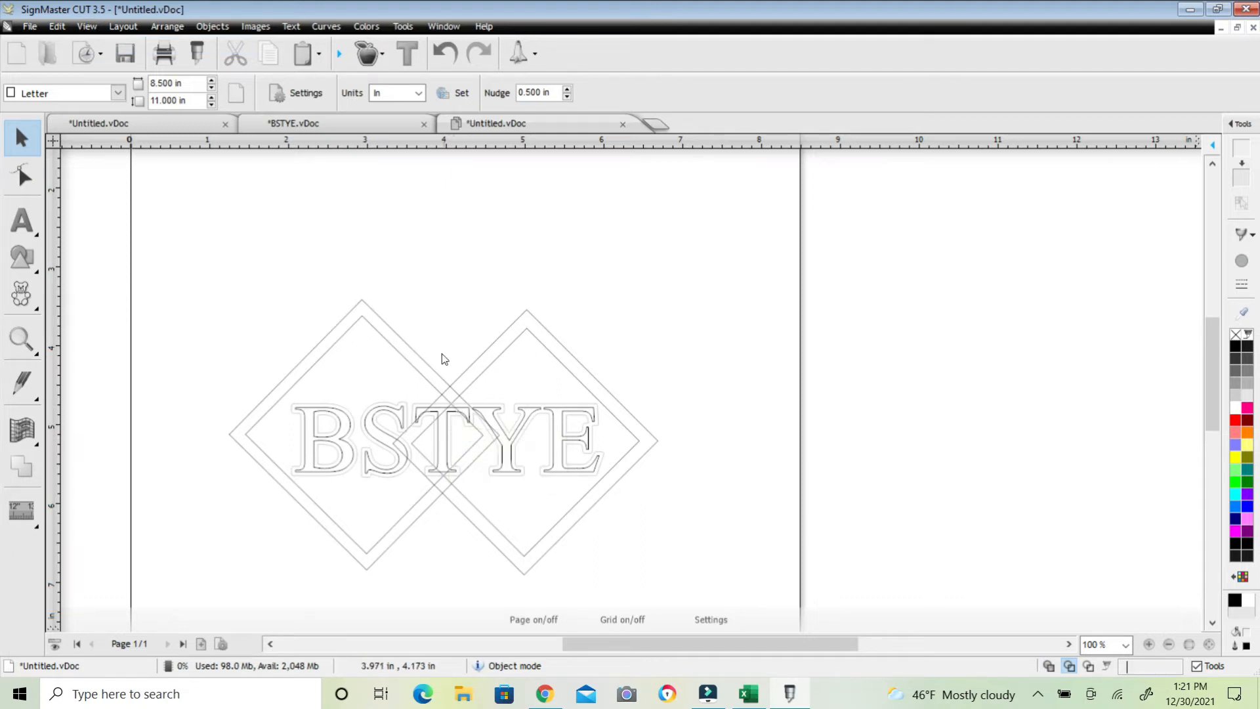
{"action": "scroll", "coordinate": [441, 351], "scroll_direction": "down", "scroll_amount": 1}
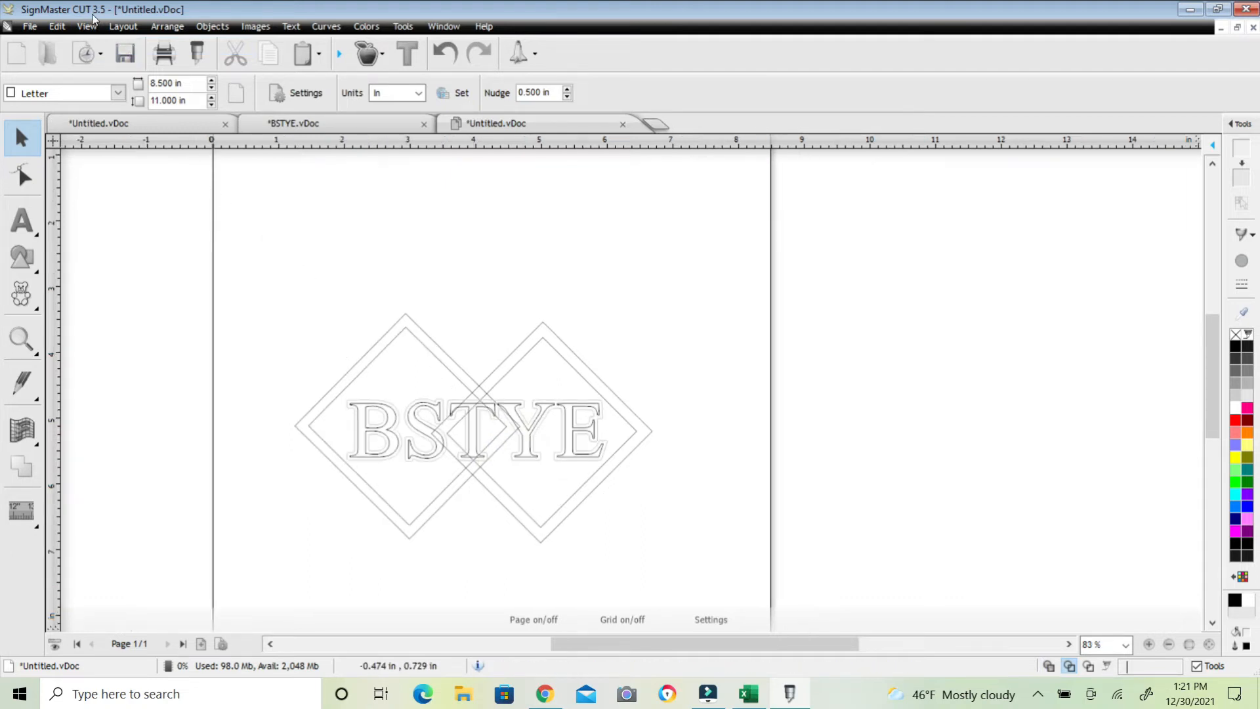
{"action": "left_click", "coordinate": [86, 27]}
{"action": "left_click", "coordinate": [108, 47]}
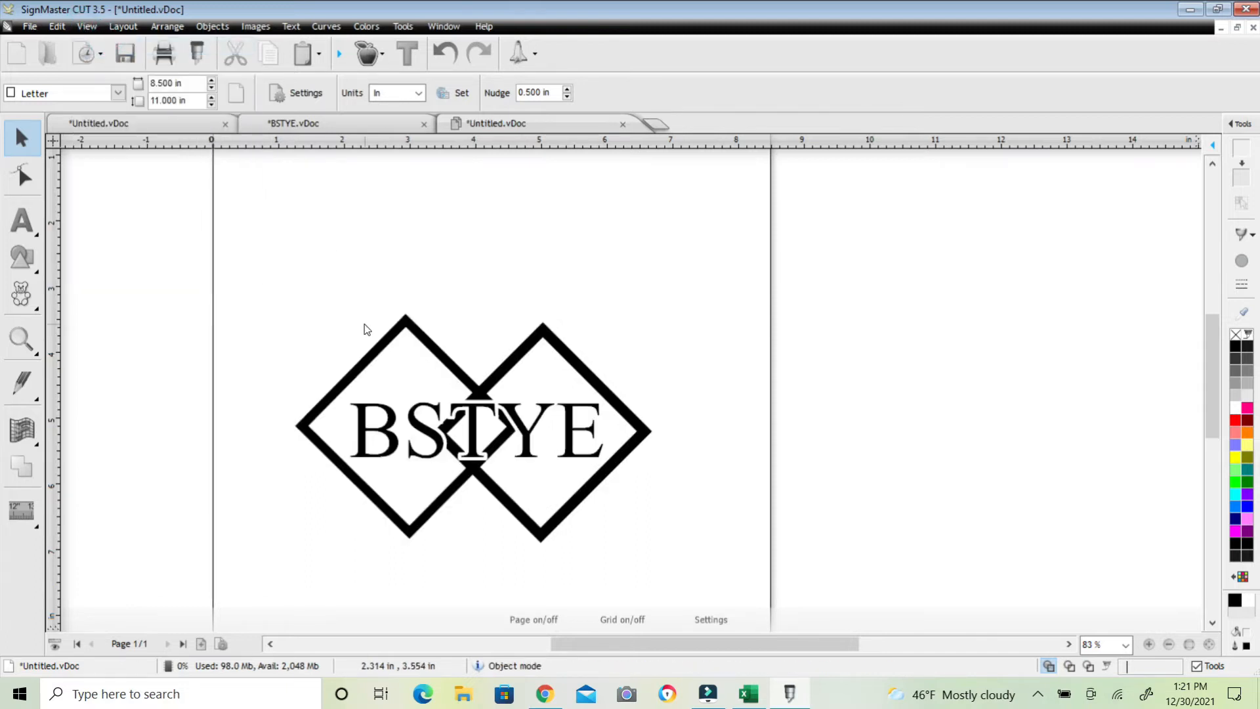
Select the whole design and export the selected objects as a JPG image named 666 at 300 DPI
{"action": "left_click_drag", "start_coordinate": [240, 243], "coordinate": [737, 572]}
{"action": "left_click", "coordinate": [30, 26]}
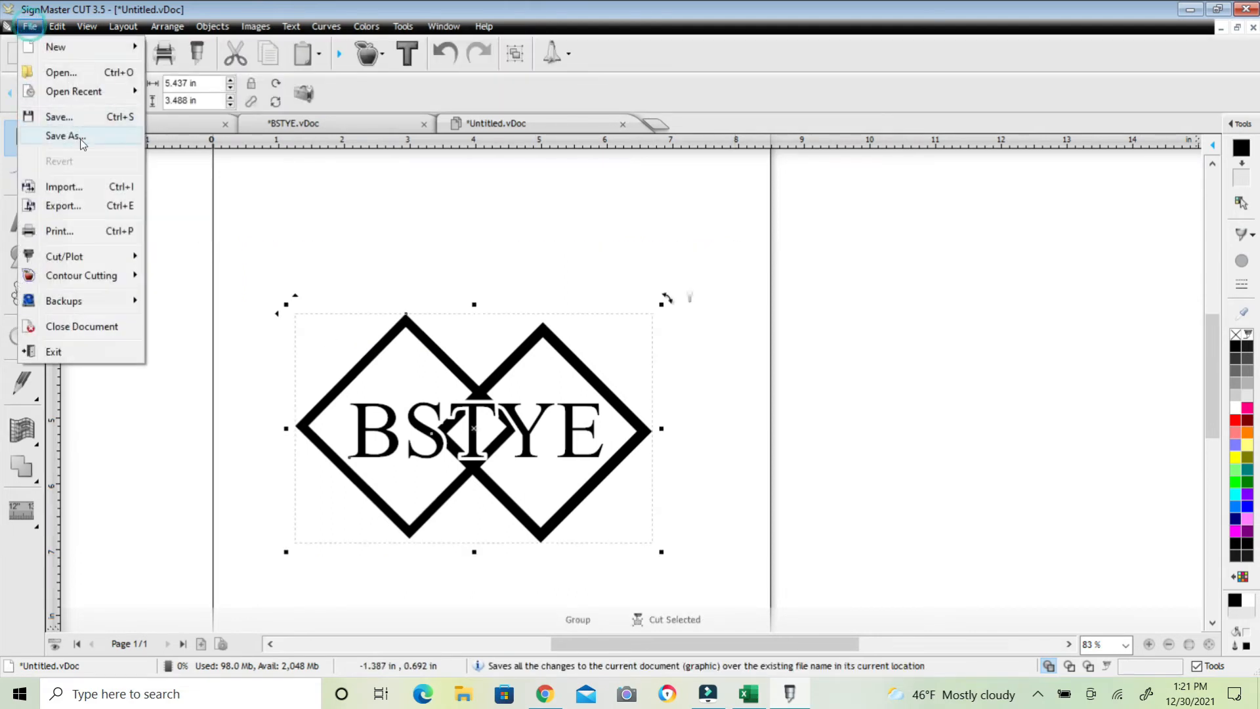
{"action": "left_click", "coordinate": [78, 206]}
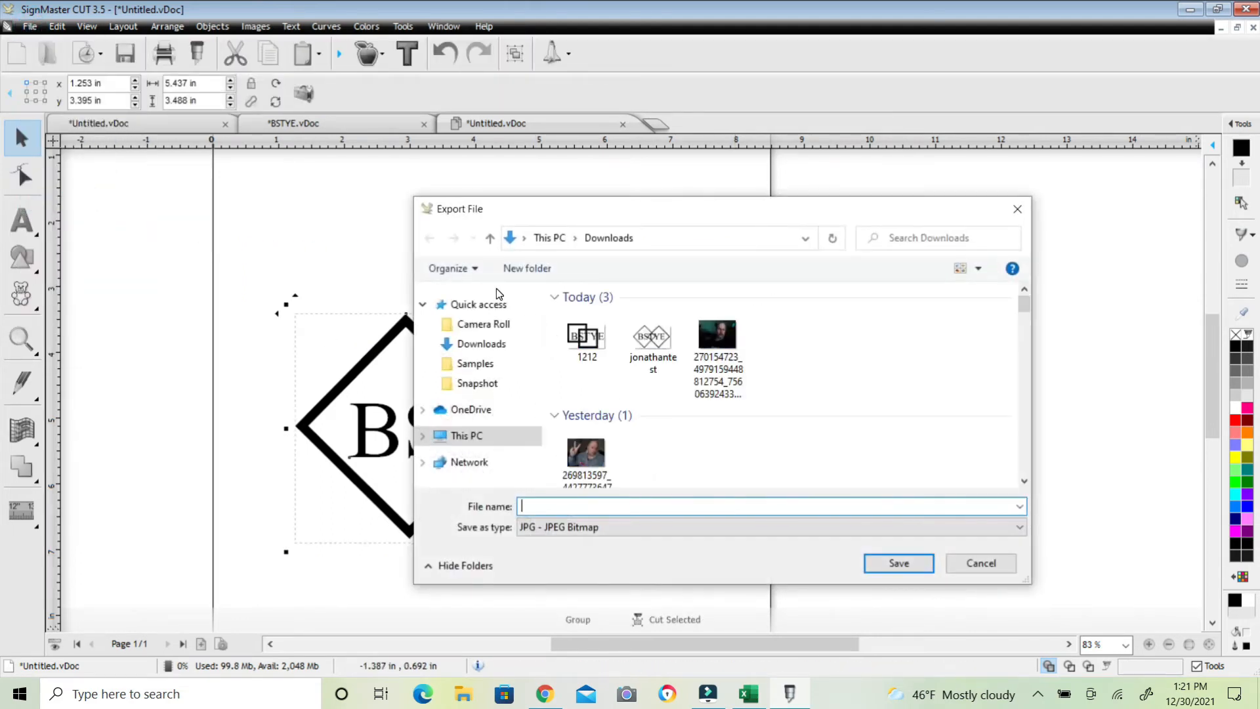
{"action": "left_click", "coordinate": [601, 511]}
{"action": "type", "text": "666"}
{"action": "key", "text": "Return"}
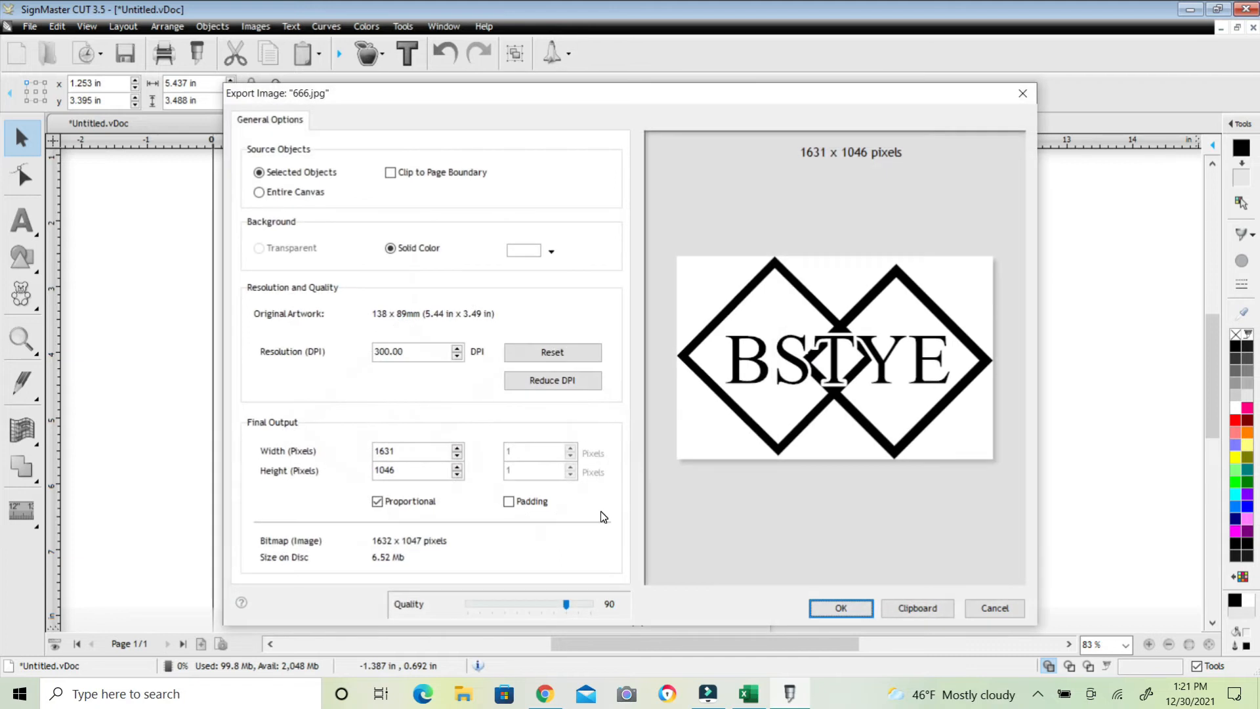
{"action": "left_click", "coordinate": [834, 610]}
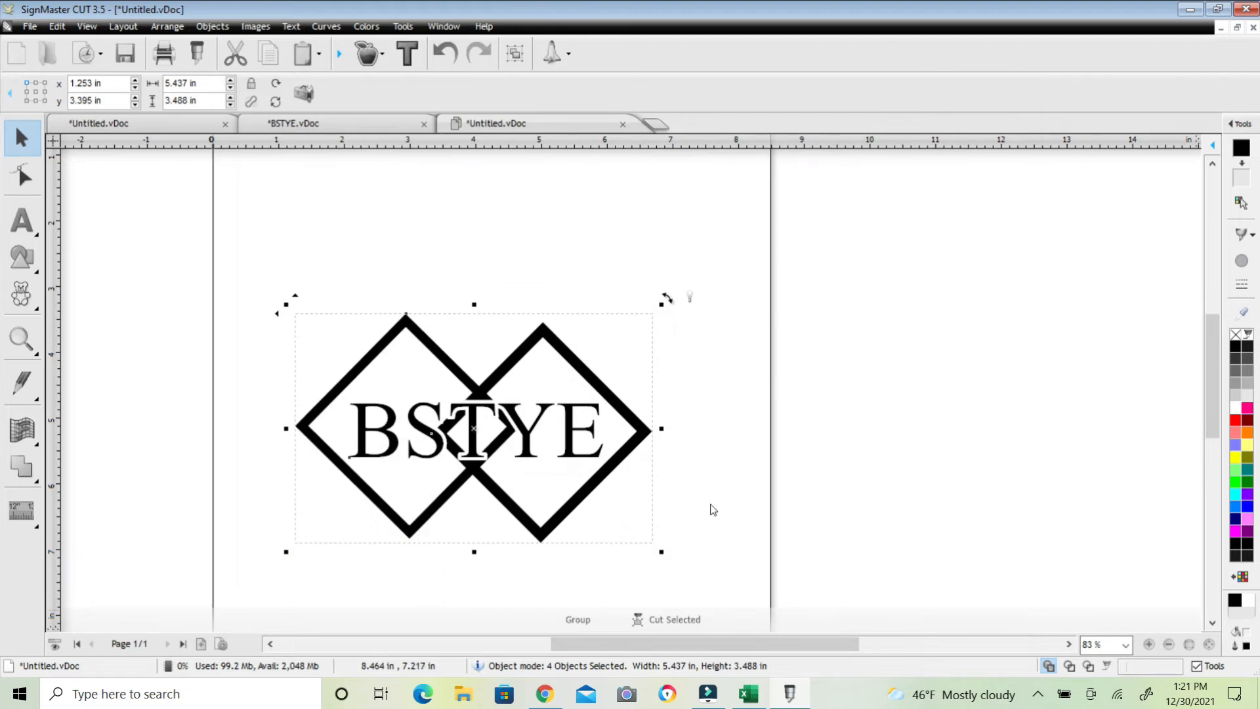
Switch to Chrome and open the Online Image Vectorizer bookmark in a maximized window
{"action": "left_click", "coordinate": [1187, 9]}
{"action": "left_click", "coordinate": [692, 13]}
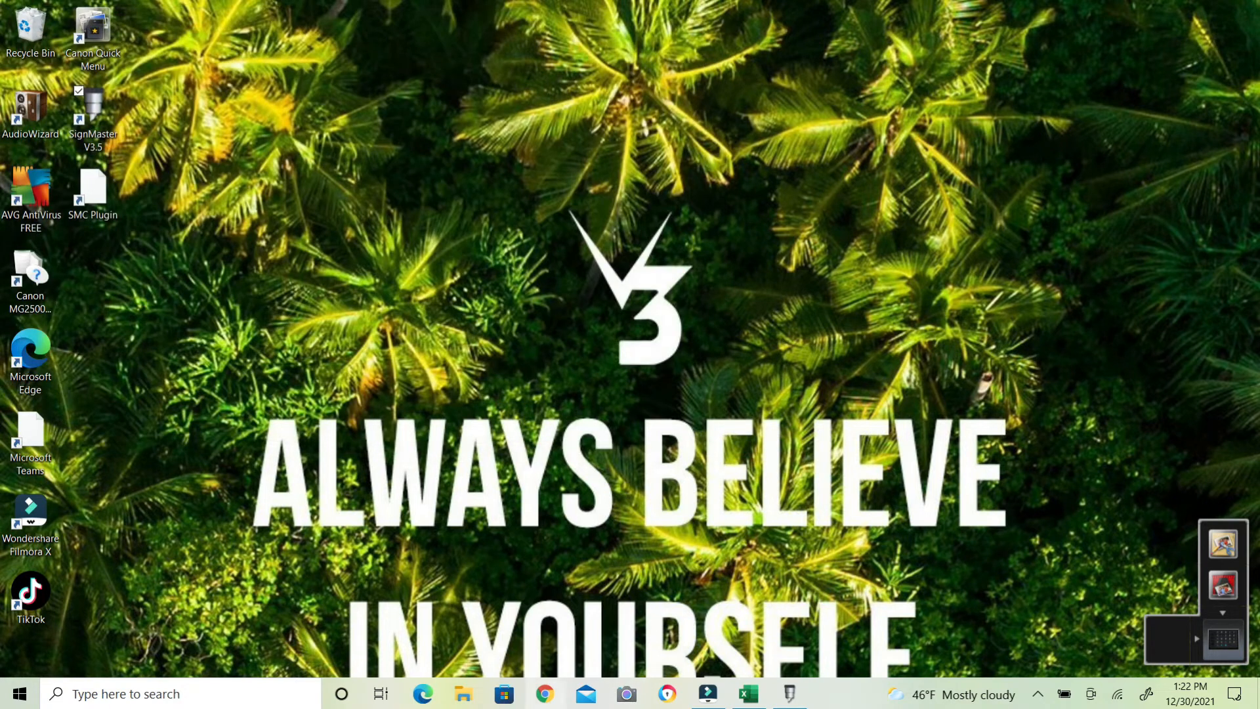
{"action": "left_click", "coordinate": [544, 695]}
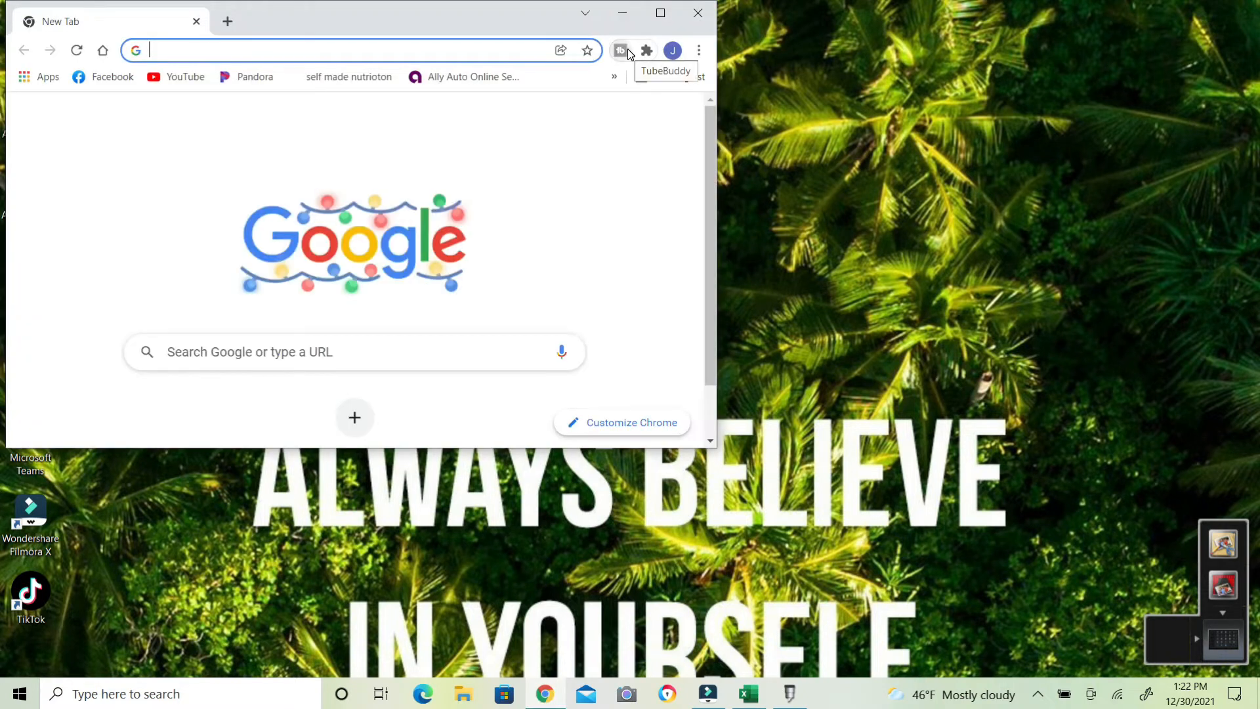
{"action": "left_click", "coordinate": [613, 78]}
{"action": "scroll", "coordinate": [505, 348], "scroll_direction": "down", "scroll_amount": 5}
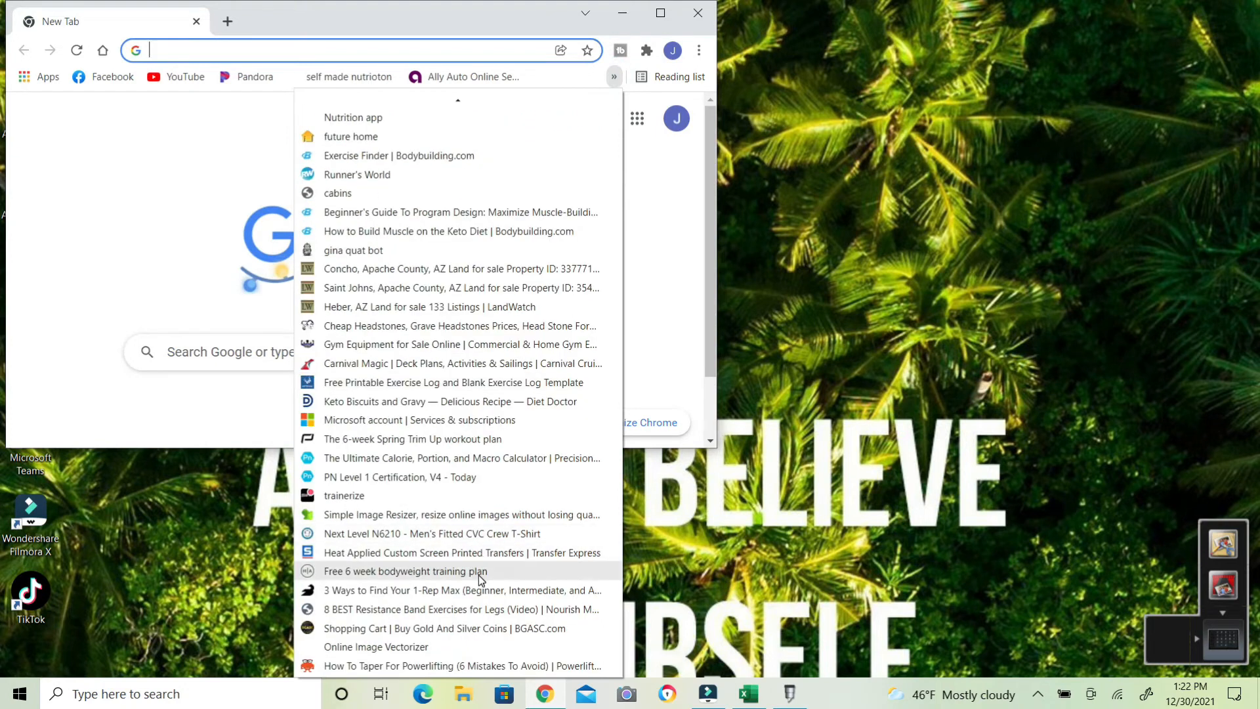
{"action": "left_click", "coordinate": [462, 648]}
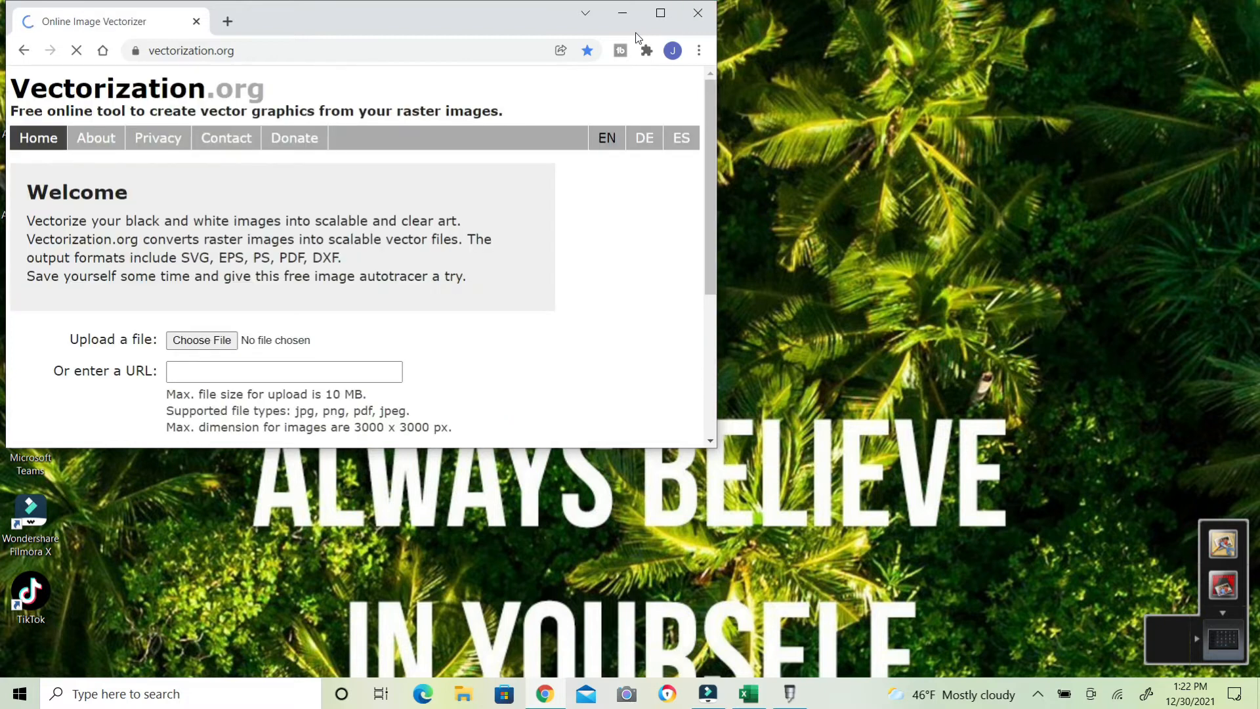
{"action": "left_click", "coordinate": [660, 13]}
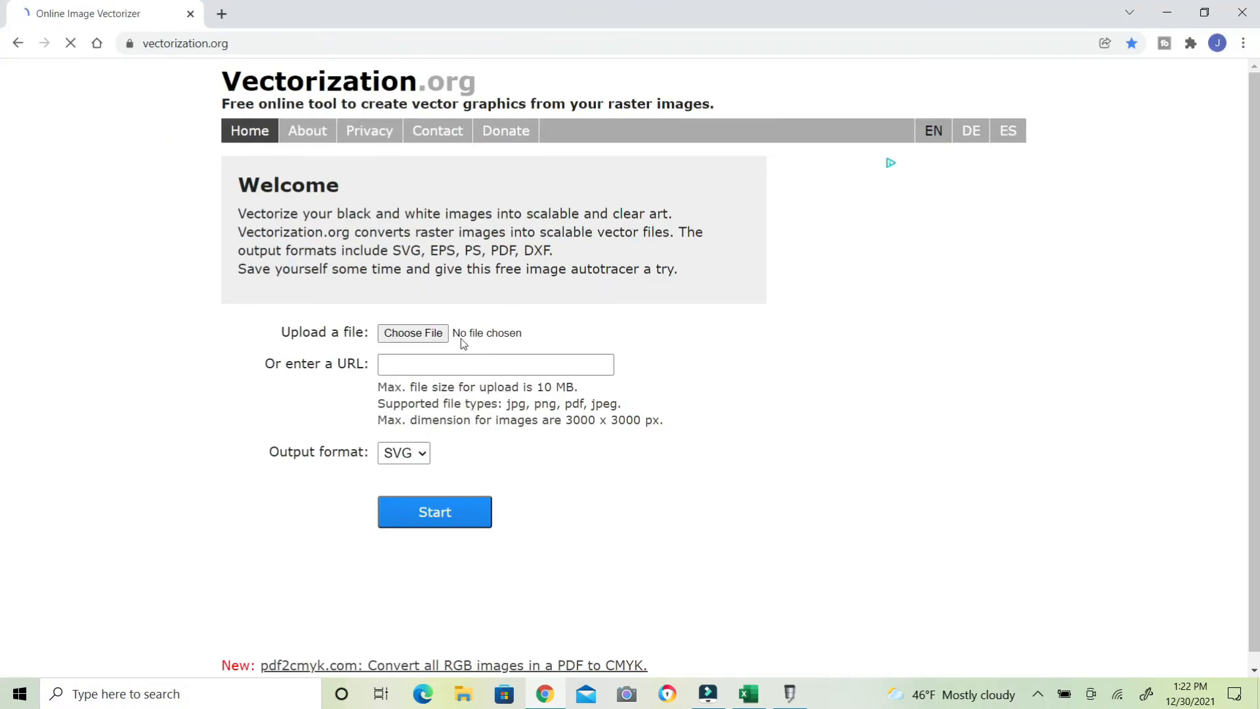
Upload 666.jpg to the vectorizer, convert it to SVG, and download the resulting 666.svg file
{"action": "left_click", "coordinate": [435, 334]}
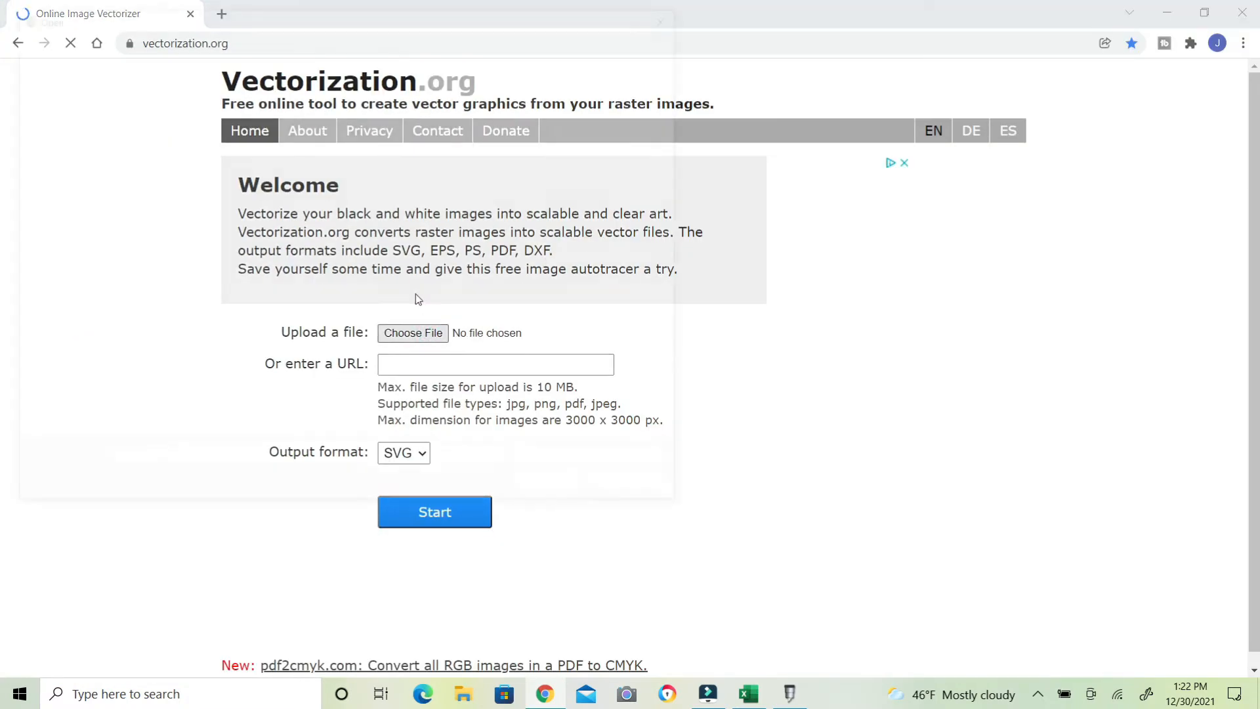
{"action": "double_click", "coordinate": [180, 138]}
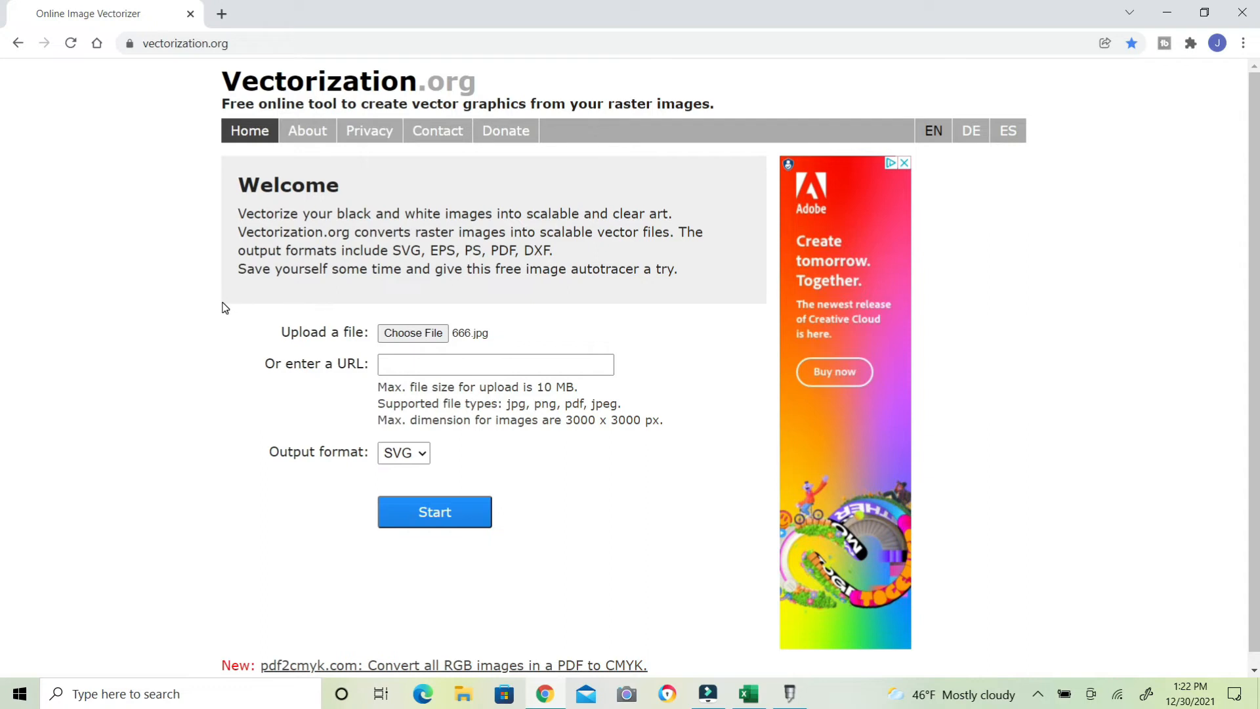
{"action": "left_click", "coordinate": [405, 517]}
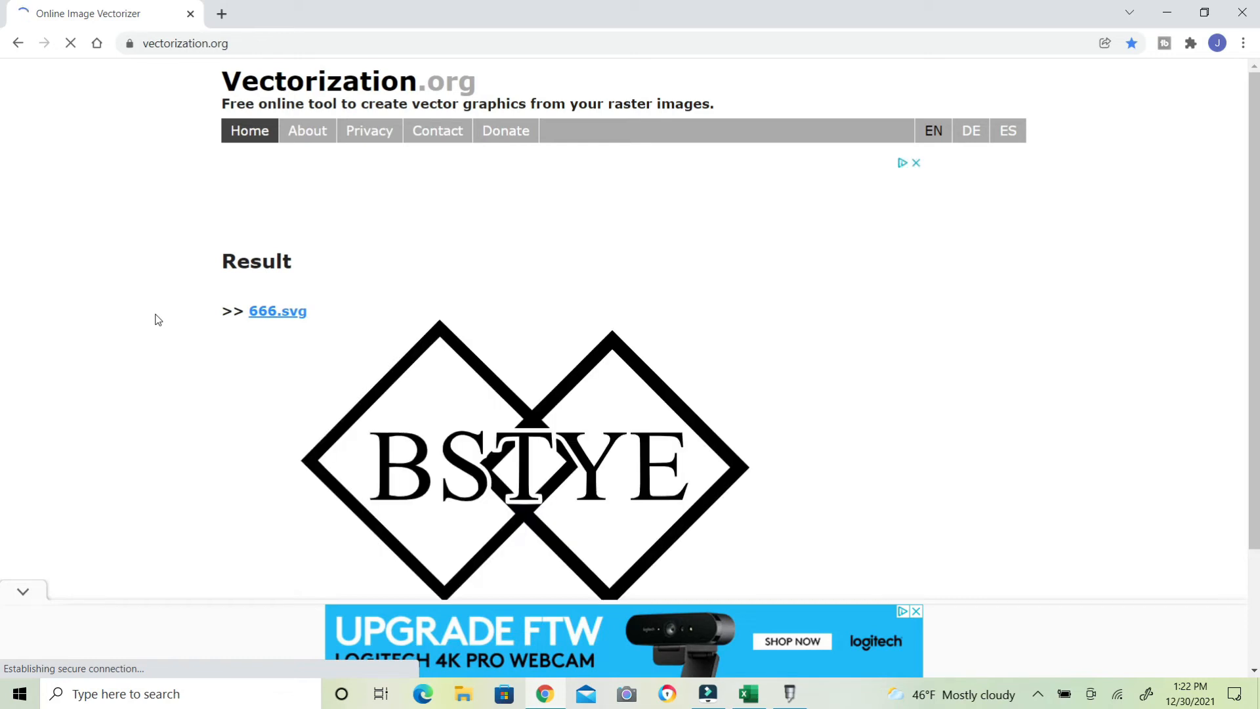
{"action": "scroll", "coordinate": [158, 320], "scroll_direction": "down", "scroll_amount": 2}
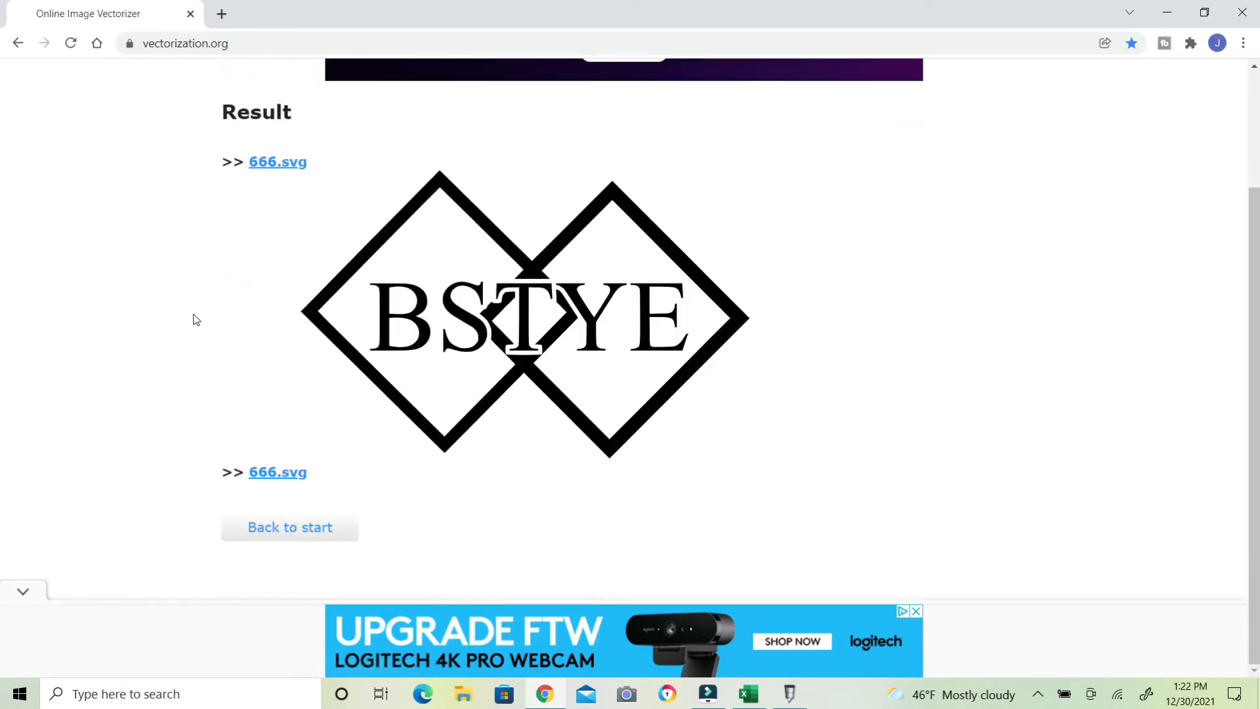
{"action": "left_click", "coordinate": [257, 475]}
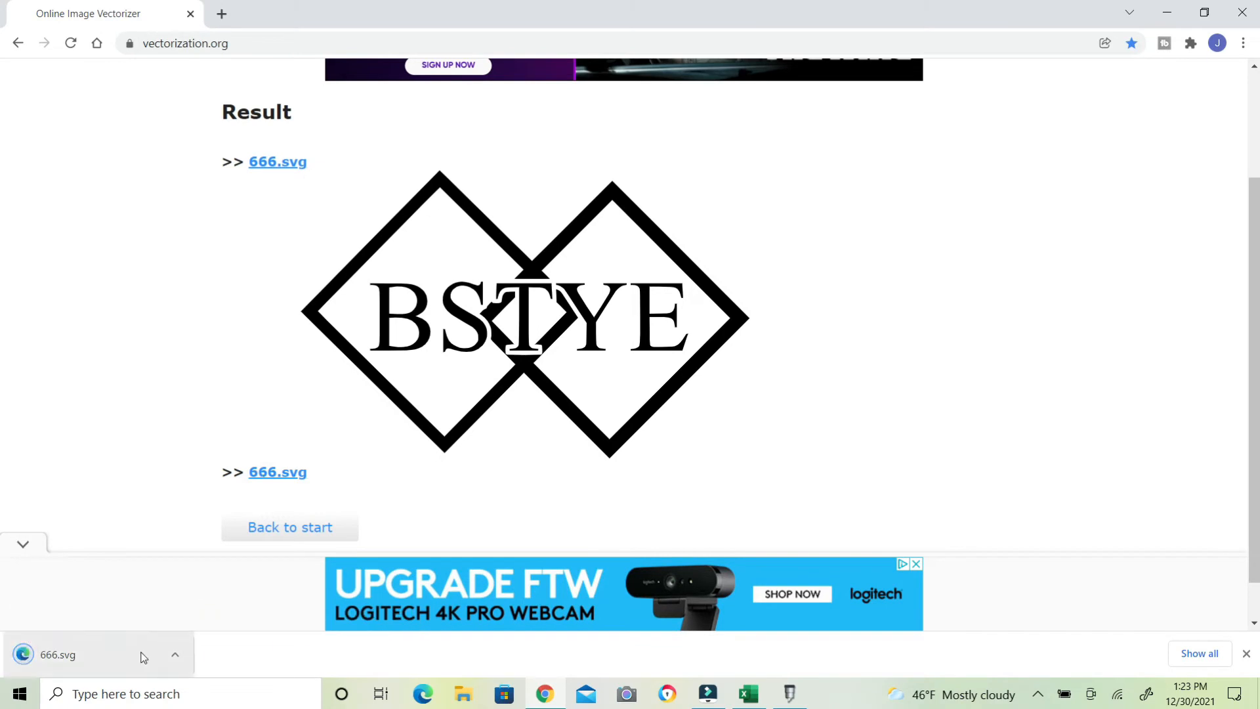
Switch back to SignMaster and drag the downloaded 666.svg into the document to place it
{"action": "left_click", "coordinate": [1204, 13]}
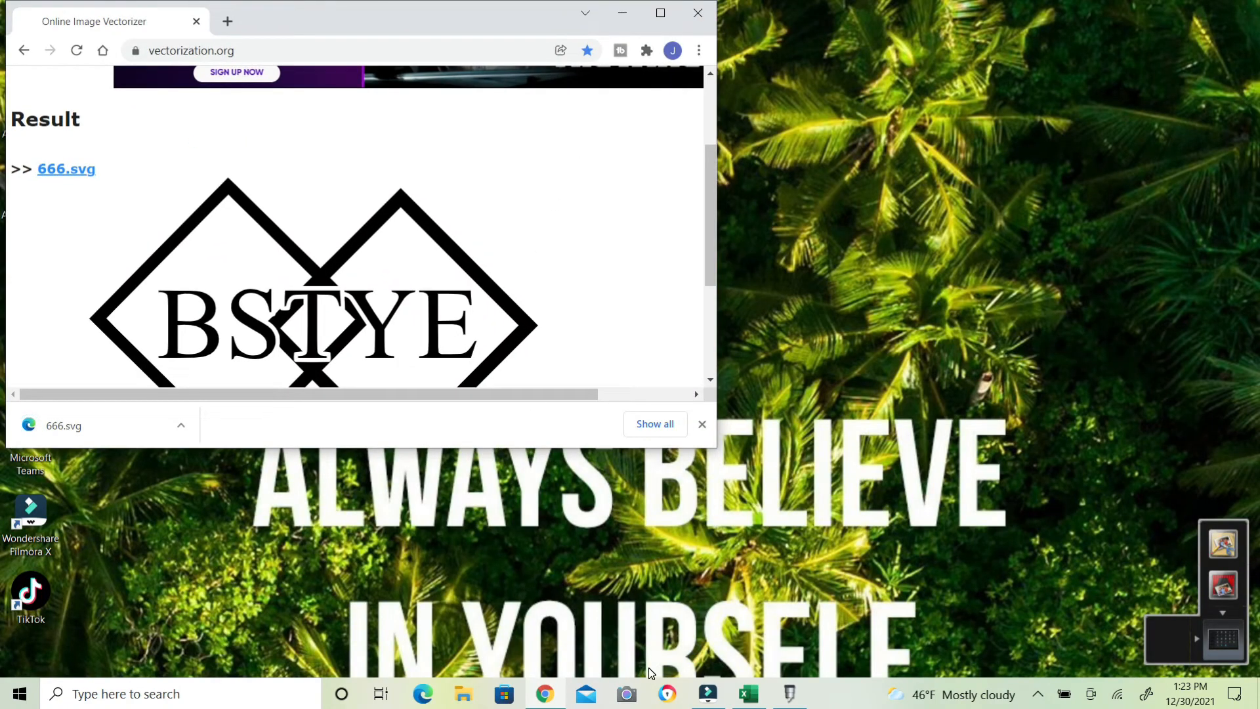
{"action": "left_click", "coordinate": [789, 693]}
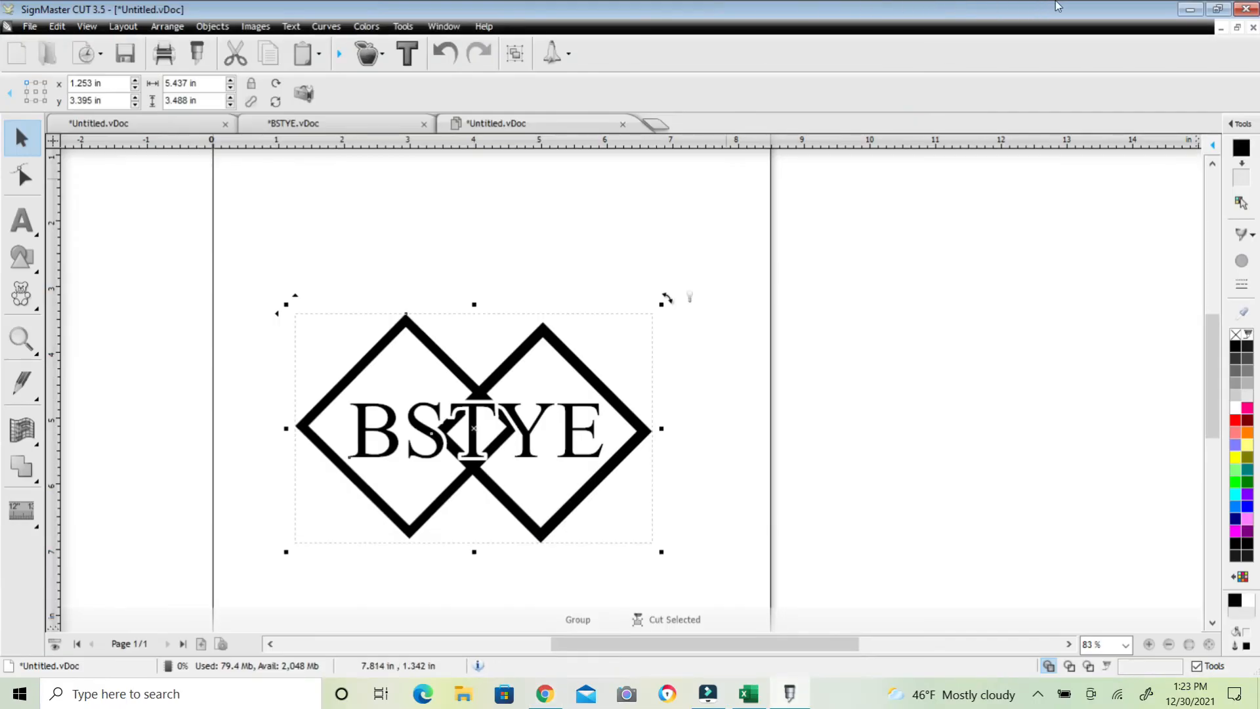
{"action": "left_click", "coordinate": [1219, 9]}
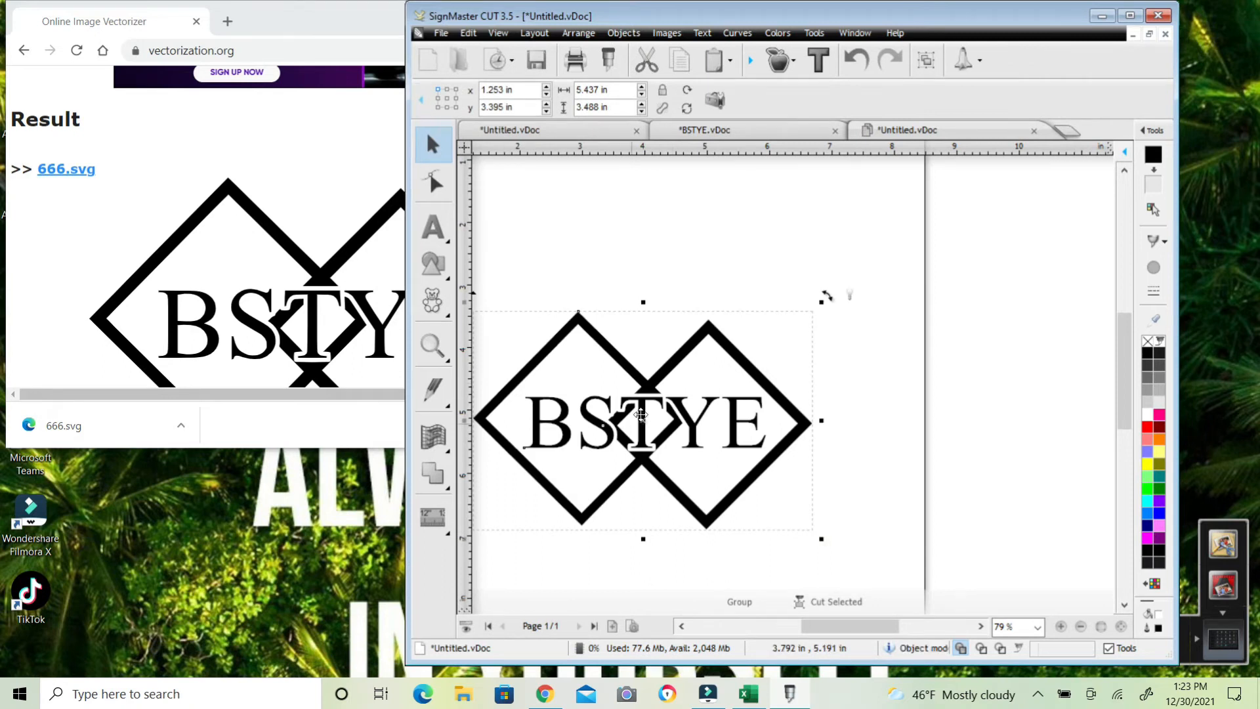
{"action": "left_click_drag", "start_coordinate": [645, 422], "coordinate": [968, 288]}
{"action": "left_click_drag", "start_coordinate": [118, 408], "coordinate": [759, 445]}
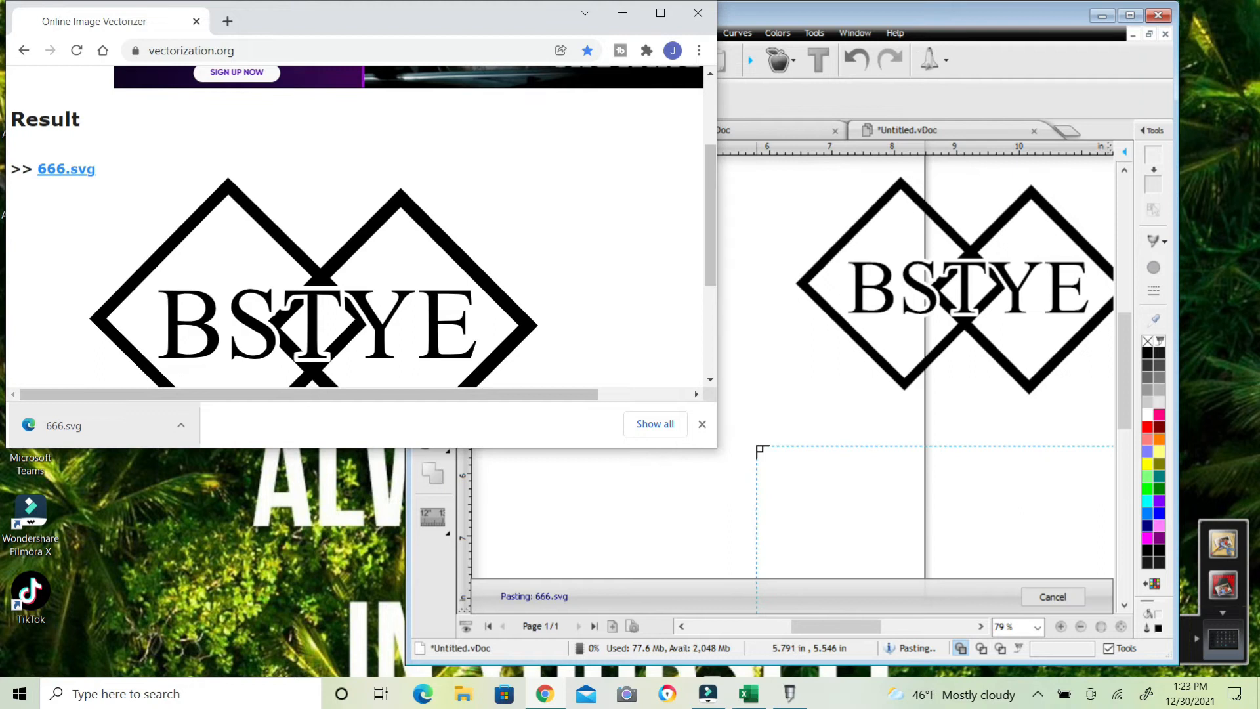
{"action": "left_click", "coordinate": [756, 437]}
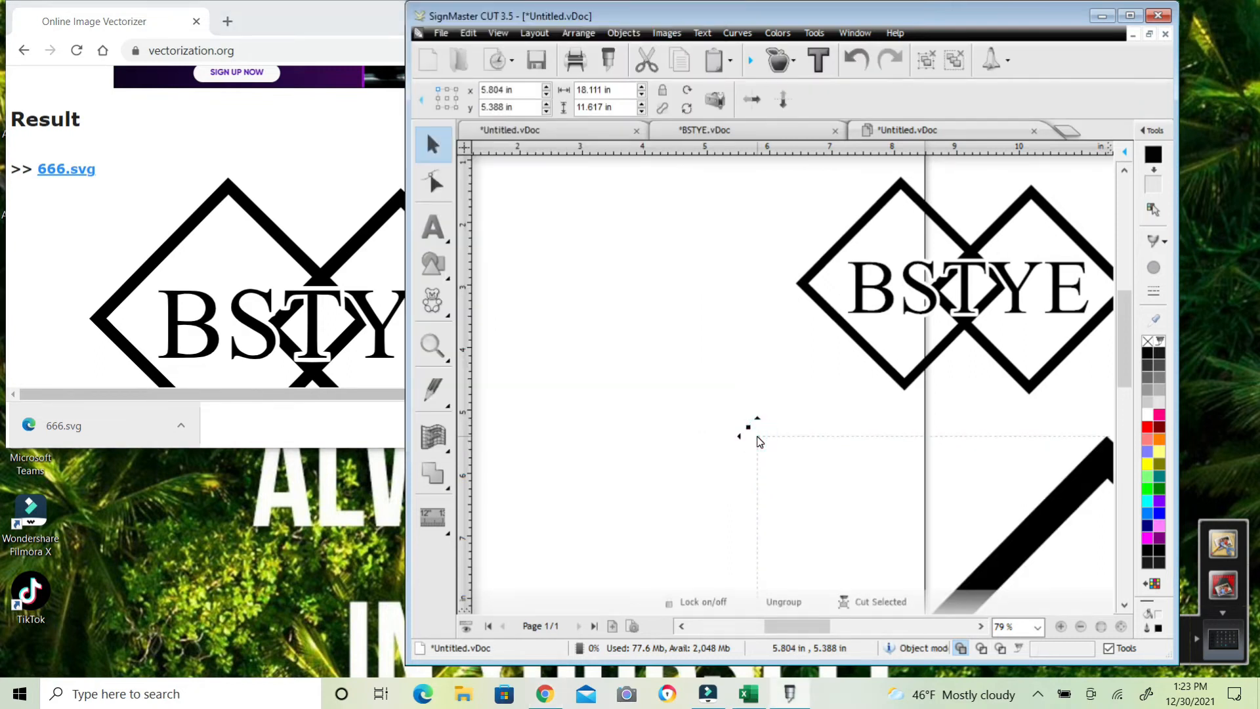
Shrink the imported SVG logo to about 13.1 x 8.4 in and move it near the page
{"action": "scroll", "coordinate": [757, 437], "scroll_direction": "down", "scroll_amount": 2}
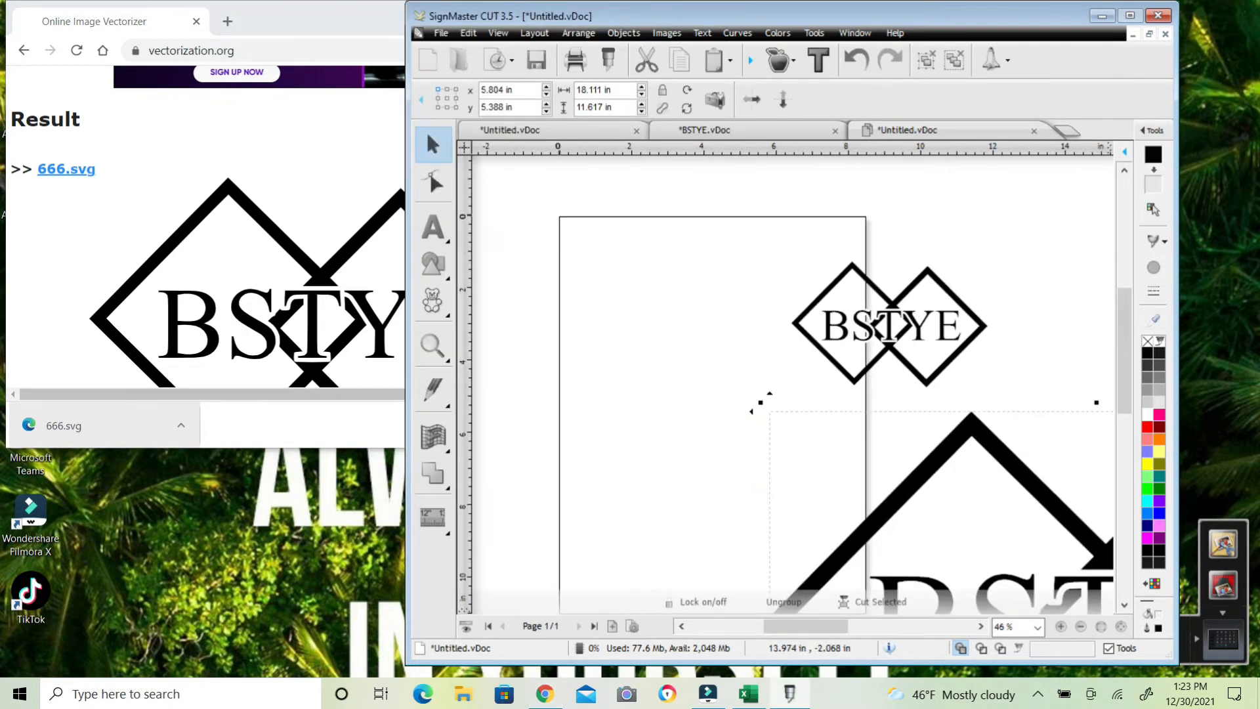
{"action": "left_click", "coordinate": [1129, 15]}
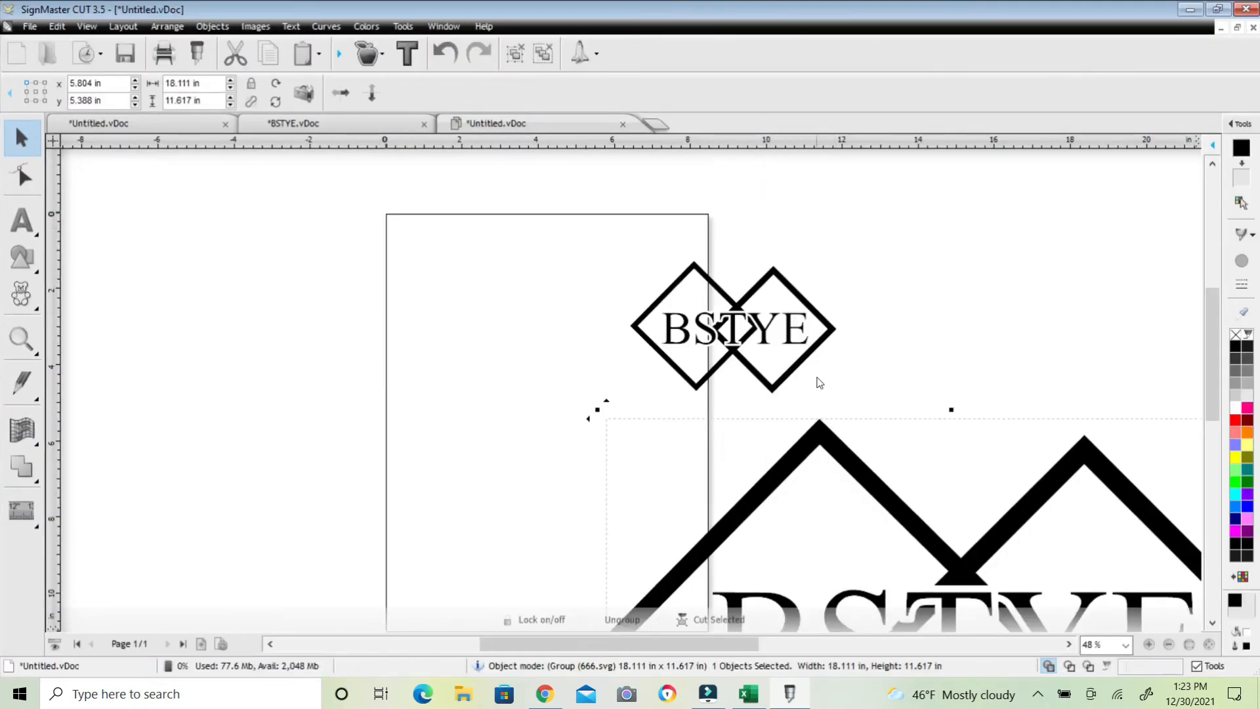
{"action": "left_click_drag", "start_coordinate": [597, 409], "coordinate": [784, 525]}
{"action": "left_click_drag", "start_coordinate": [922, 563], "coordinate": [613, 329]}
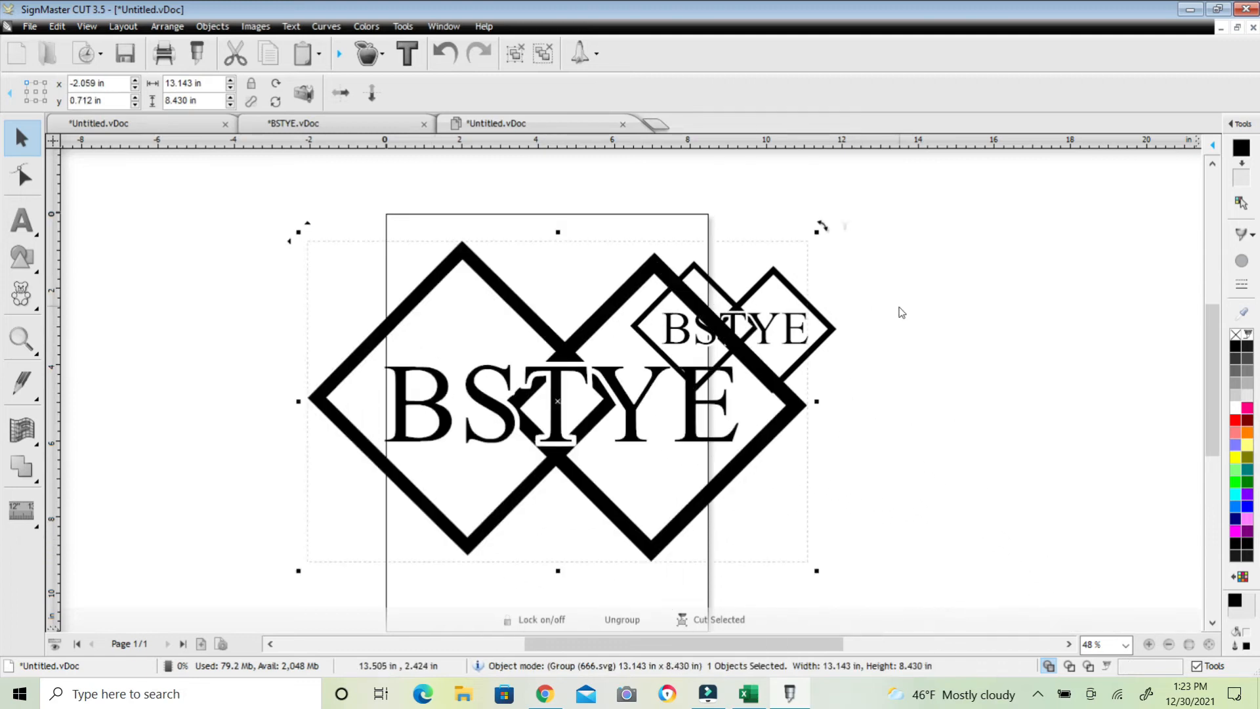
Move the imported SVG aside and shift the original four-object design off the page to the right
{"action": "mouse_move", "coordinate": [836, 332]}
{"action": "left_mouse_down"}
{"action": "mouse_move", "coordinate": [1081, 326]}
{"action": "mouse_move", "coordinate": [857, 342]}
{"action": "left_mouse_up"}
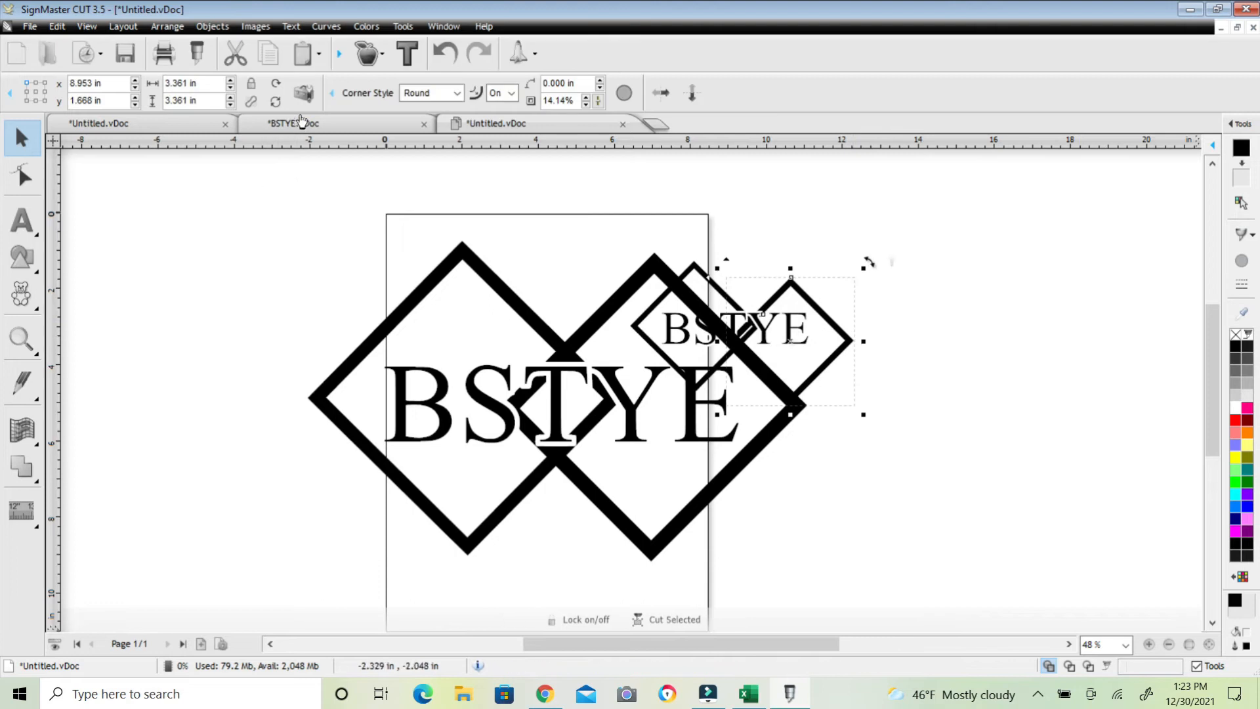
{"action": "left_click", "coordinate": [445, 53]}
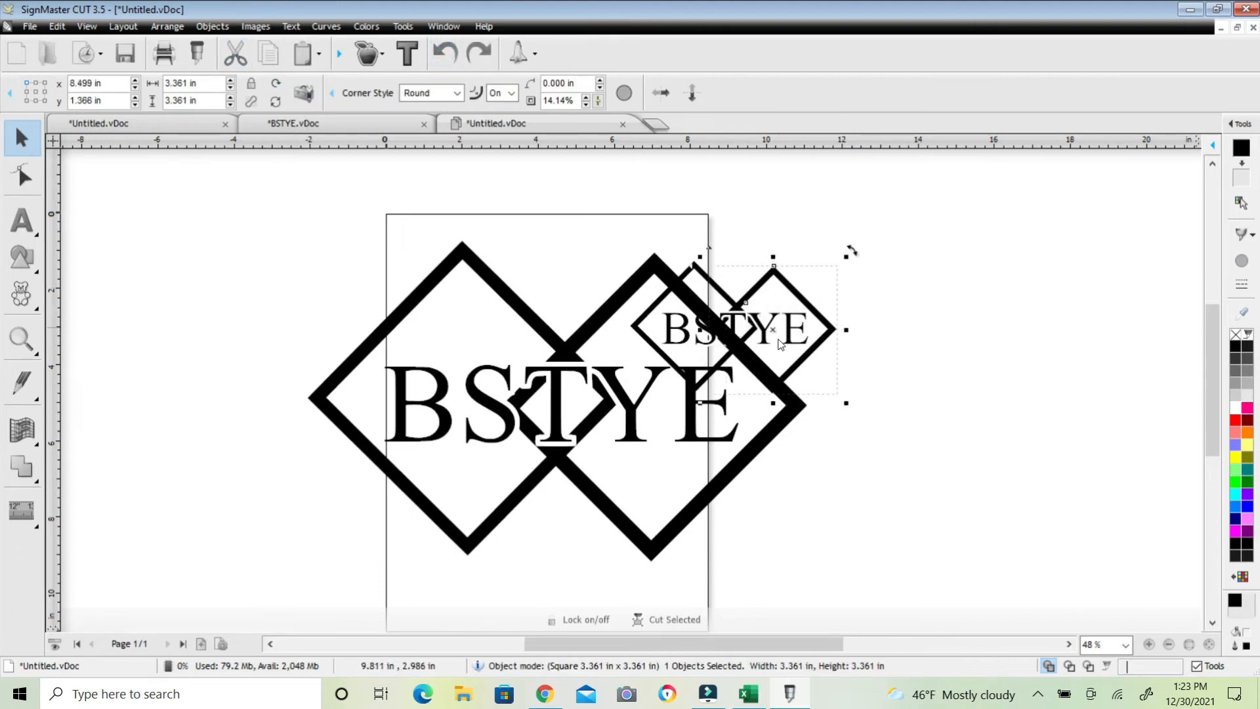
{"action": "left_click_drag", "start_coordinate": [598, 324], "coordinate": [330, 347]}
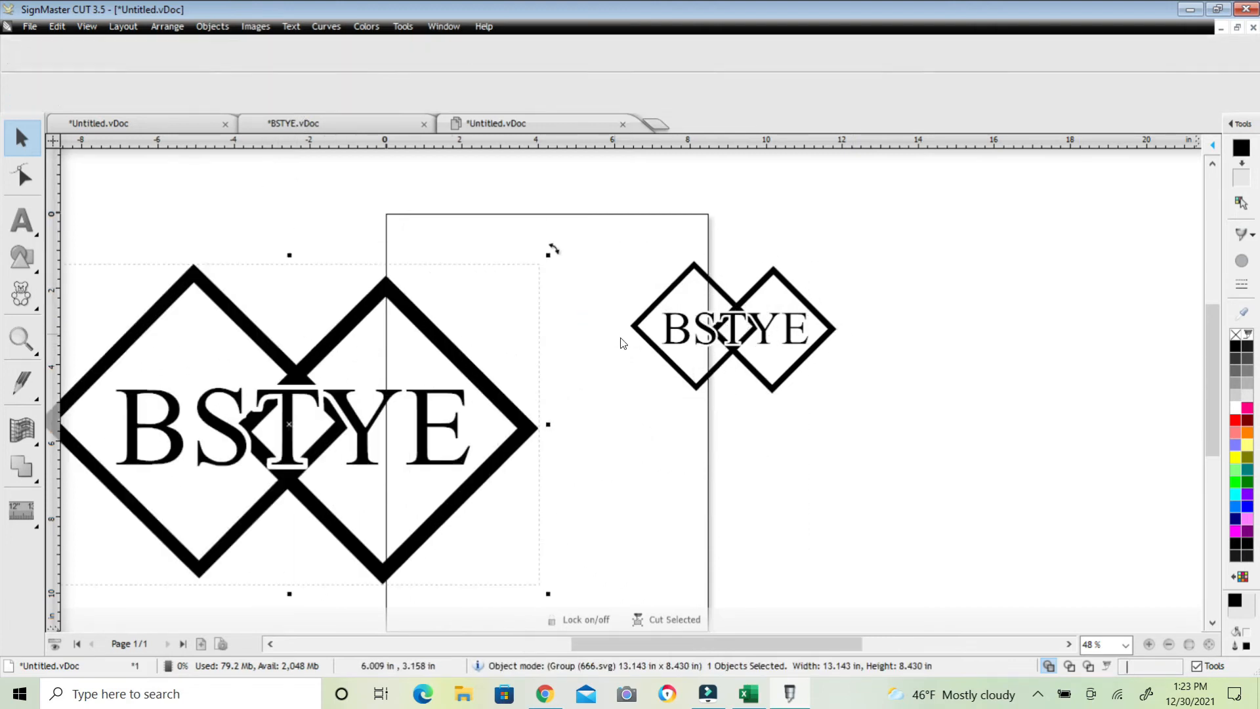
{"action": "left_click_drag", "start_coordinate": [607, 254], "coordinate": [905, 446]}
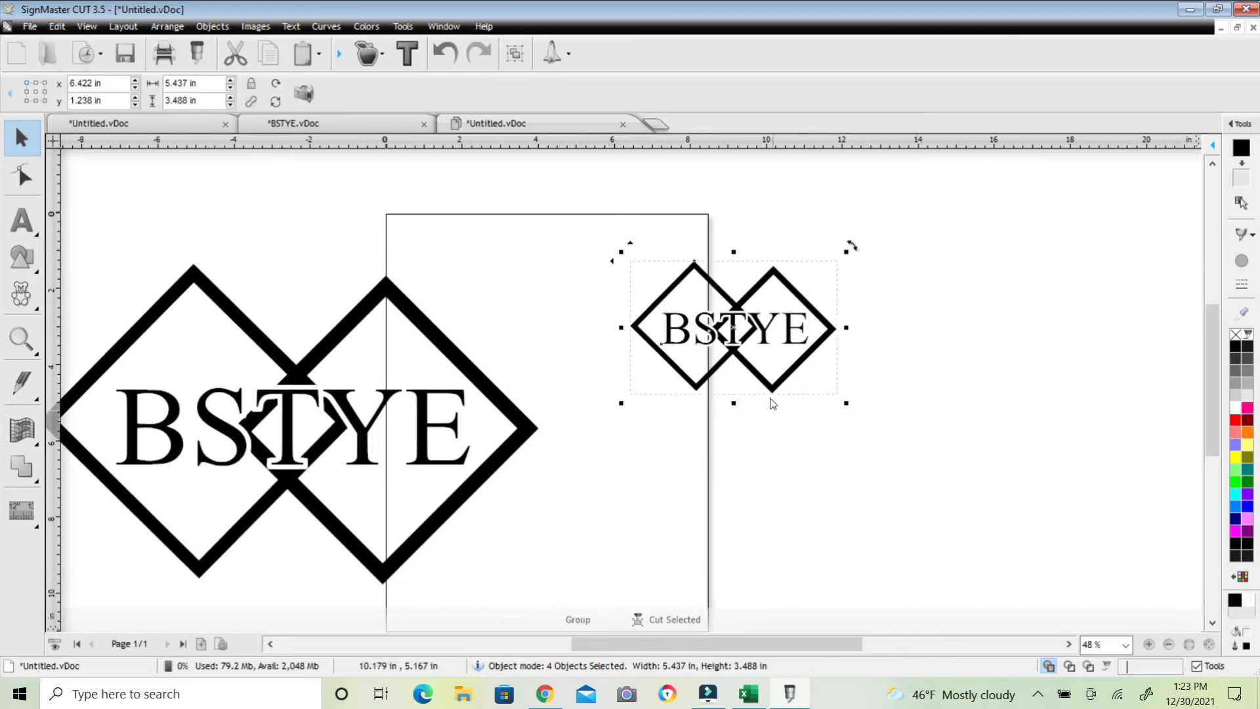
{"action": "left_click_drag", "start_coordinate": [741, 341], "coordinate": [893, 331]}
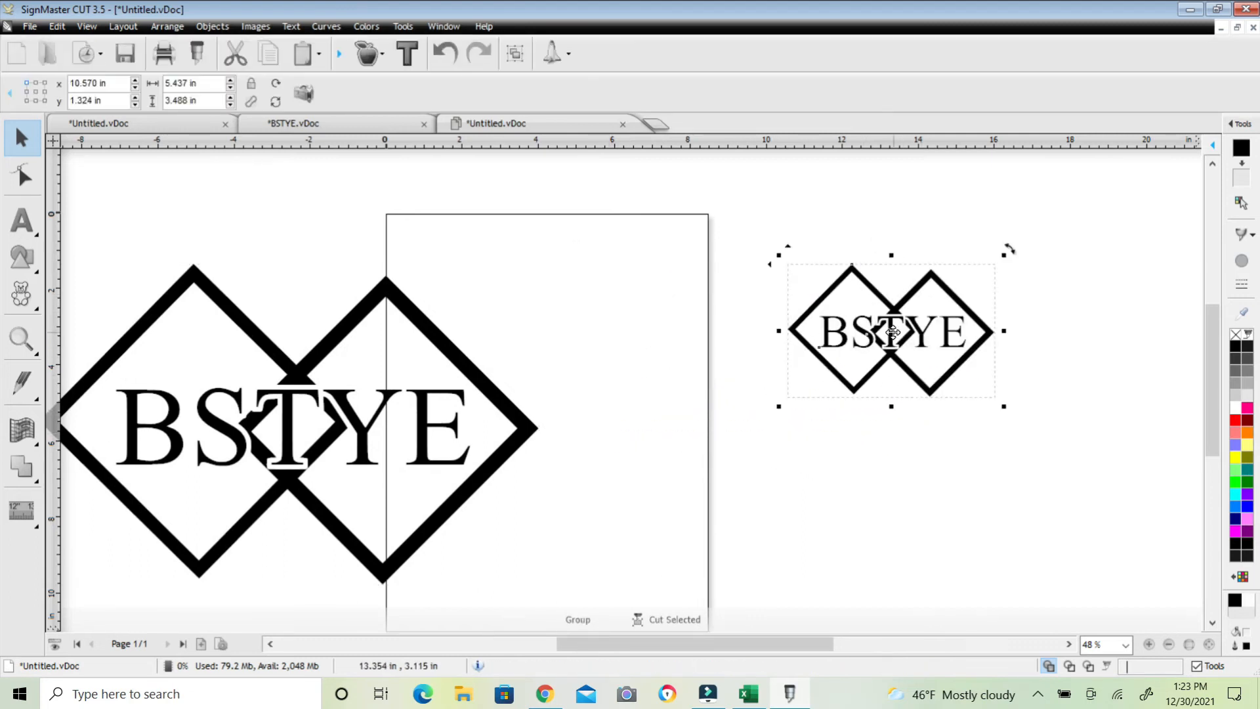
Move the SVG logo onto the page and scale it to about 8.2 x 5.2 in
{"action": "left_click_drag", "start_coordinate": [394, 360], "coordinate": [683, 353]}
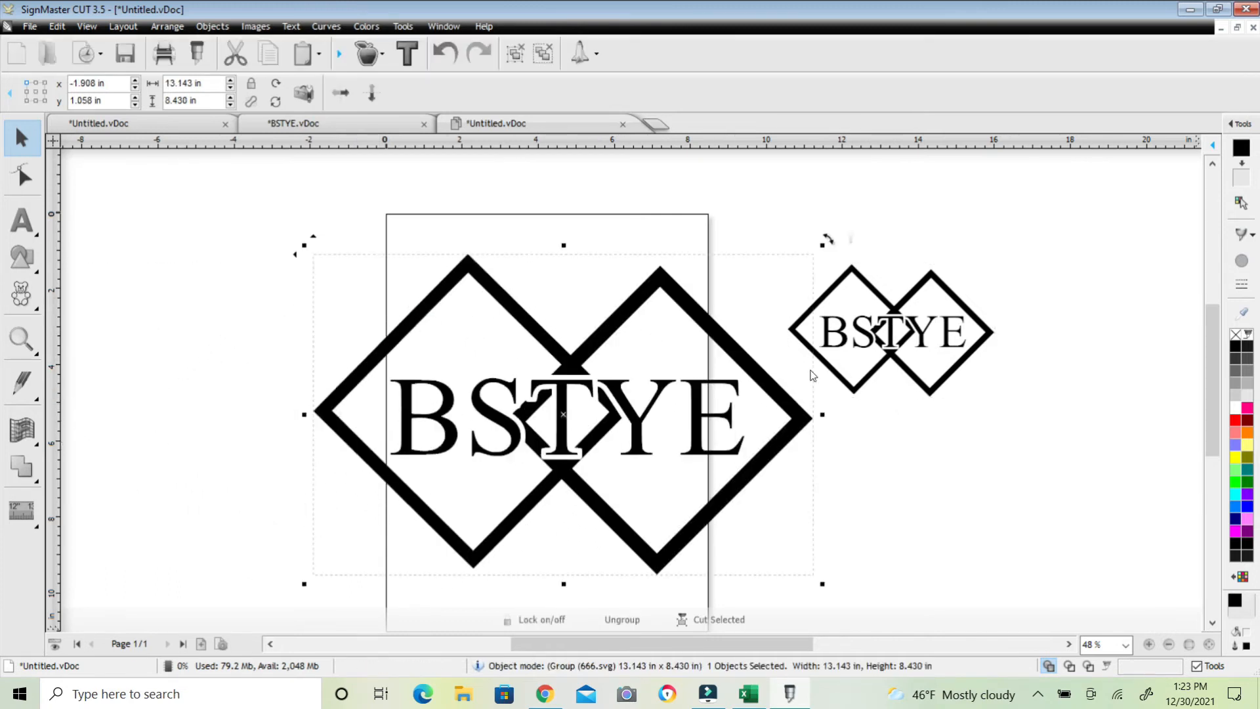
{"action": "left_click_drag", "start_coordinate": [820, 244], "coordinate": [709, 324]}
{"action": "left_click_drag", "start_coordinate": [304, 302], "coordinate": [402, 365]}
{"action": "left_click_drag", "start_coordinate": [566, 479], "coordinate": [545, 349]}
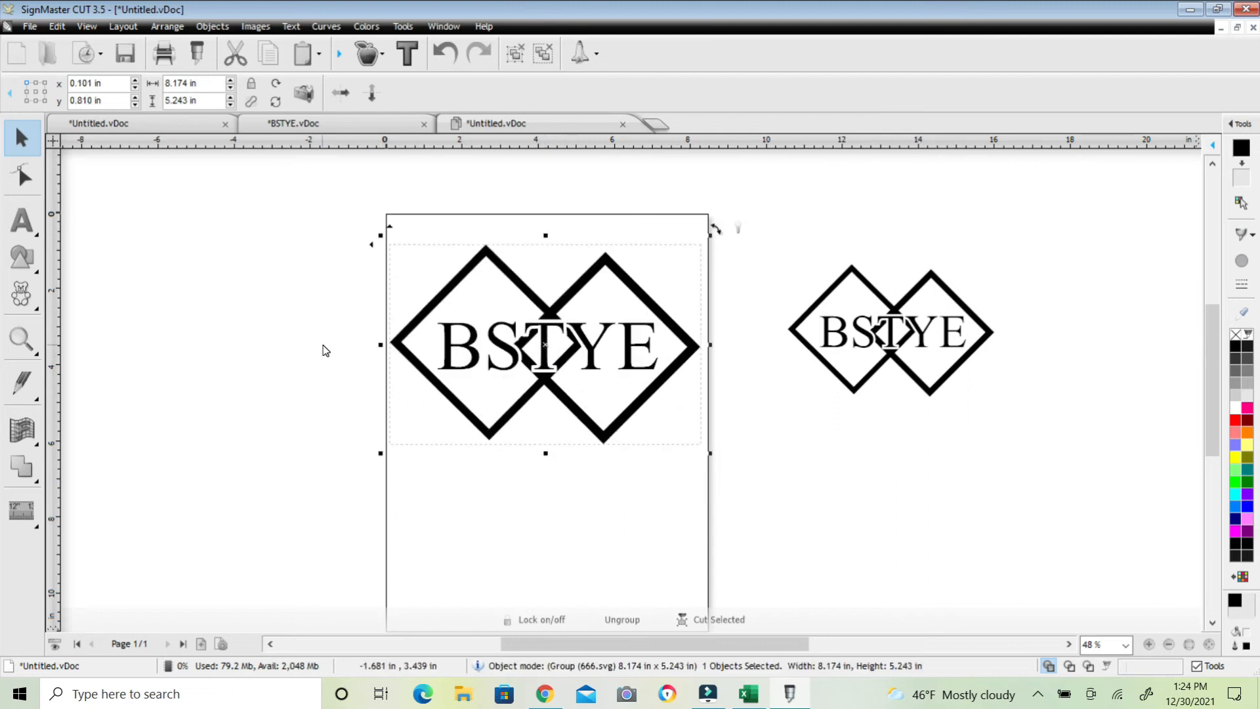
{"action": "left_click", "coordinate": [323, 348]}
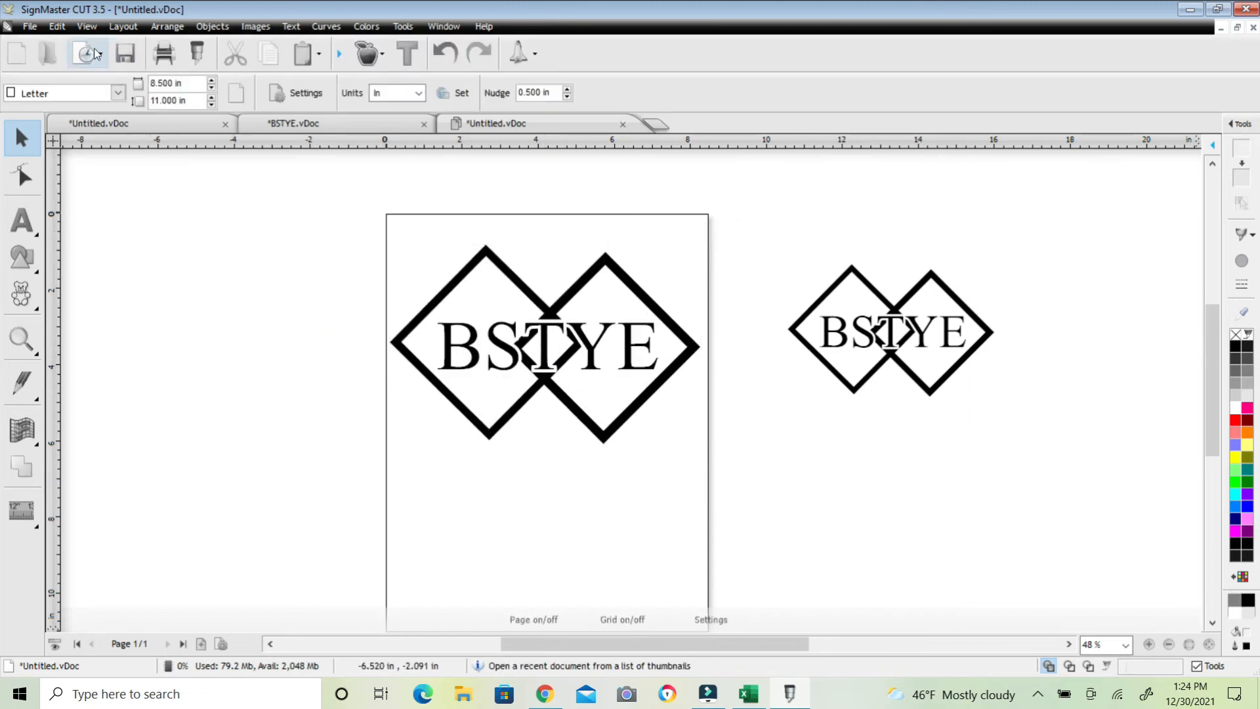
Switch to wireframe view and examine the outlines of both logos by scrolling and panning around the page
{"action": "left_click", "coordinate": [87, 26]}
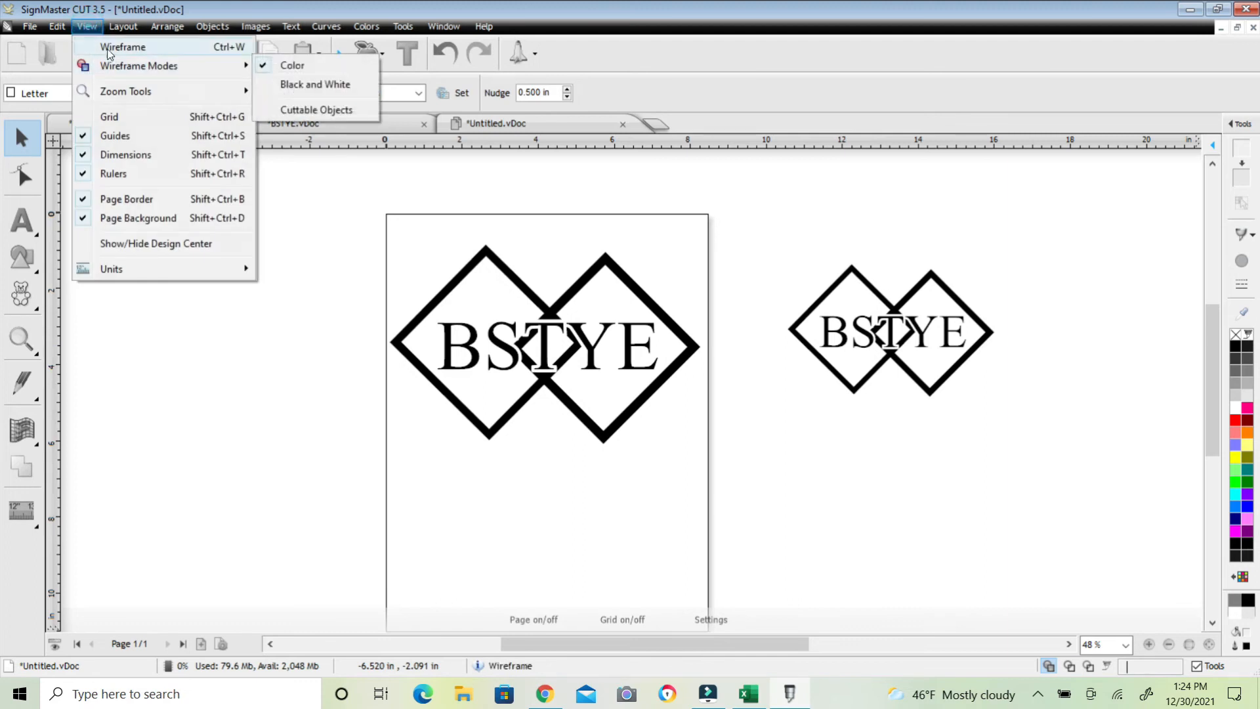
{"action": "left_click", "coordinate": [109, 48]}
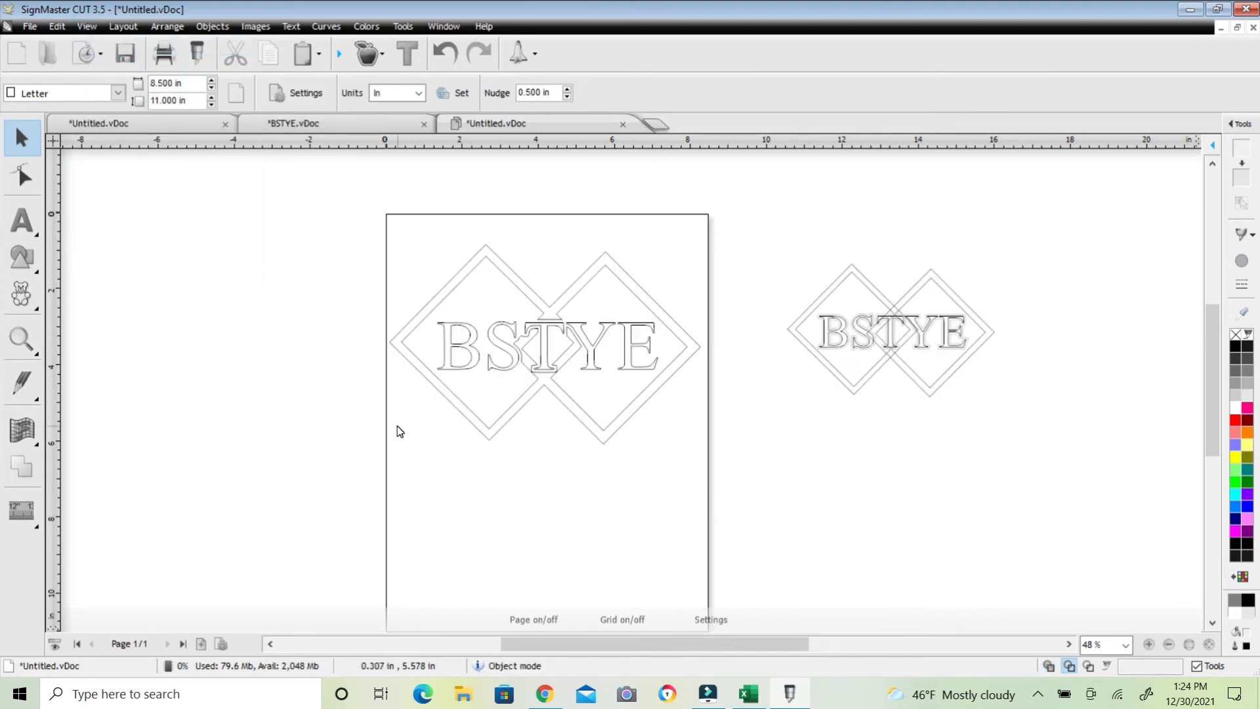
{"action": "scroll", "coordinate": [982, 442], "scroll_direction": "up", "scroll_amount": 3}
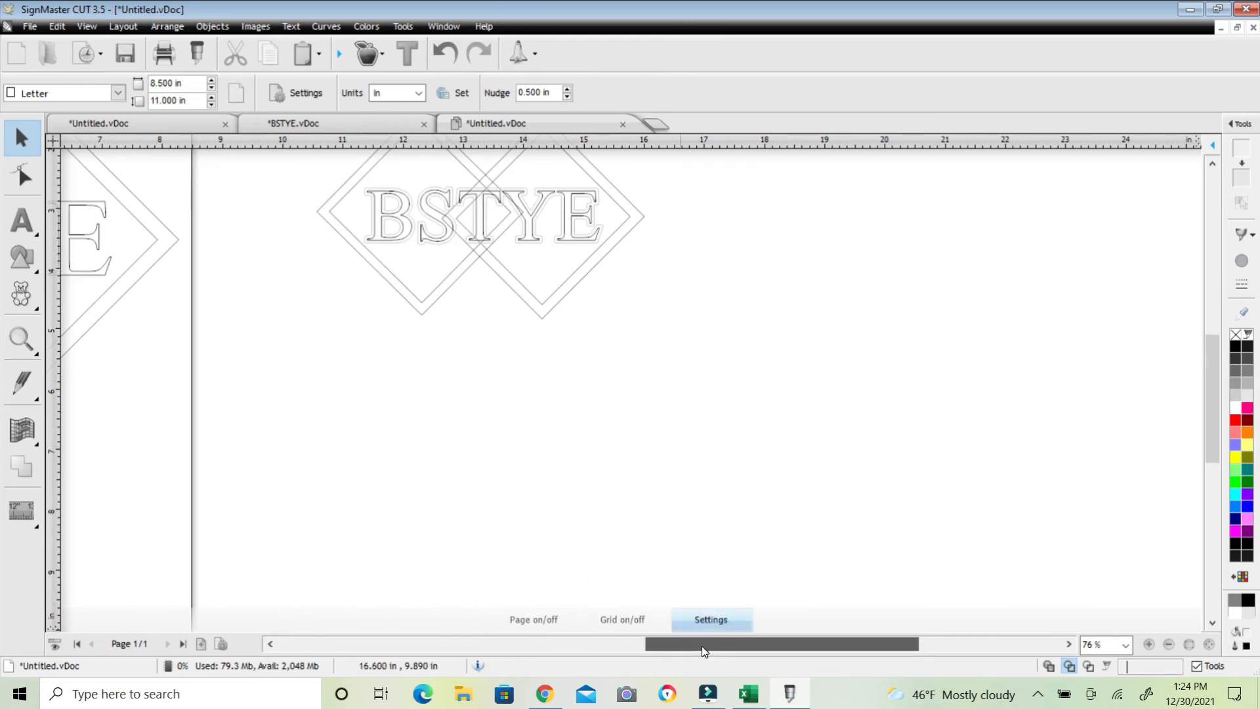
{"action": "left_click_drag", "start_coordinate": [704, 650], "coordinate": [623, 642]}
{"action": "left_click_drag", "start_coordinate": [590, 450], "coordinate": [657, 515]}
{"action": "left_click_drag", "start_coordinate": [1213, 417], "coordinate": [1213, 392]}
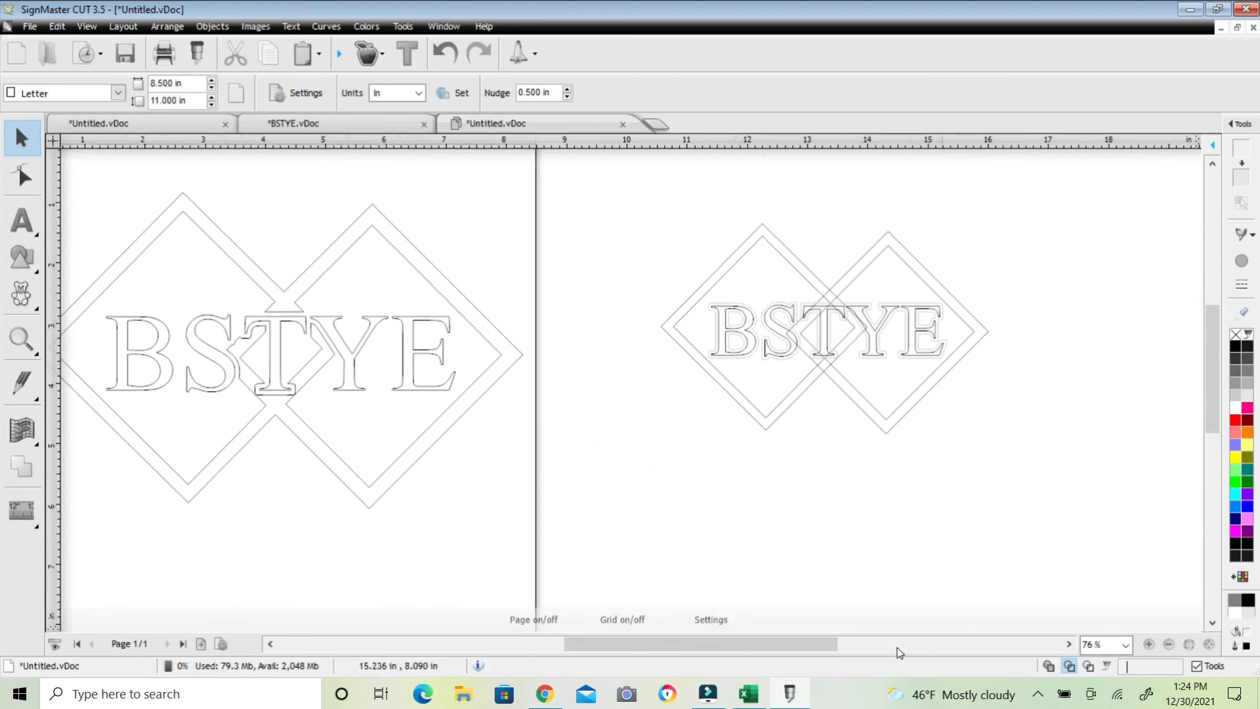
{"action": "left_click_drag", "start_coordinate": [834, 649], "coordinate": [793, 648]}
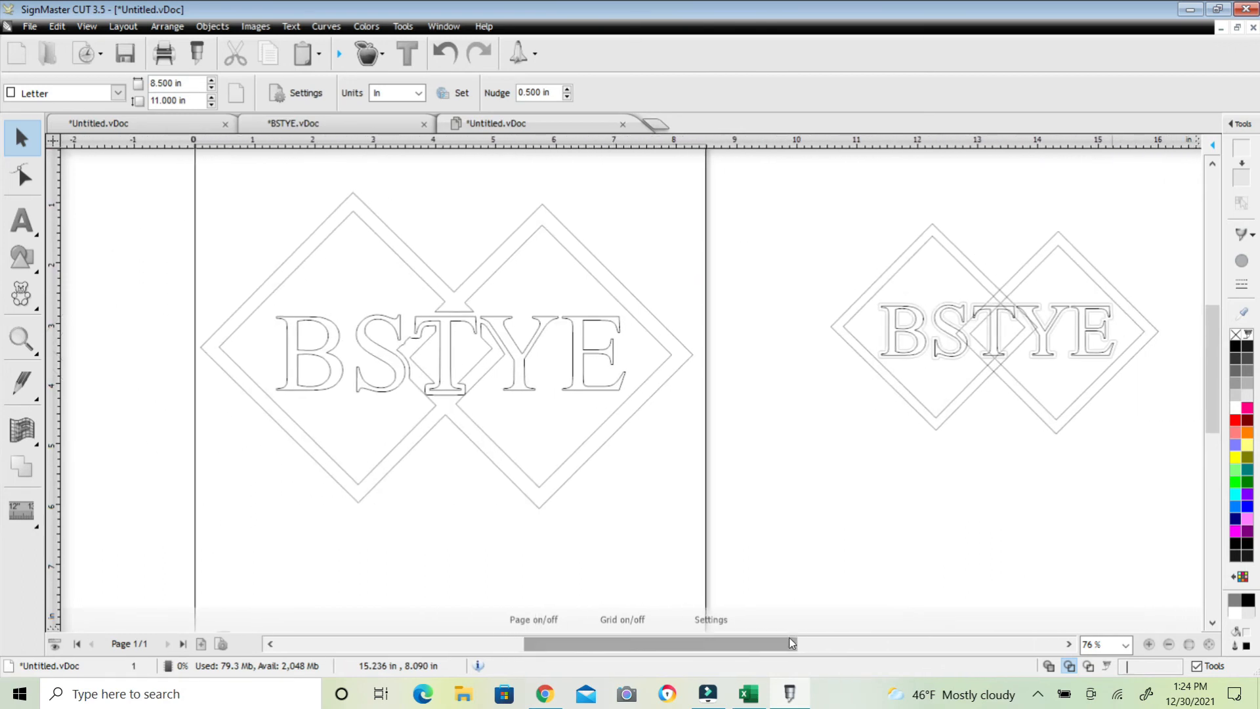
{"action": "scroll", "coordinate": [916, 436], "scroll_direction": "up", "scroll_amount": 1}
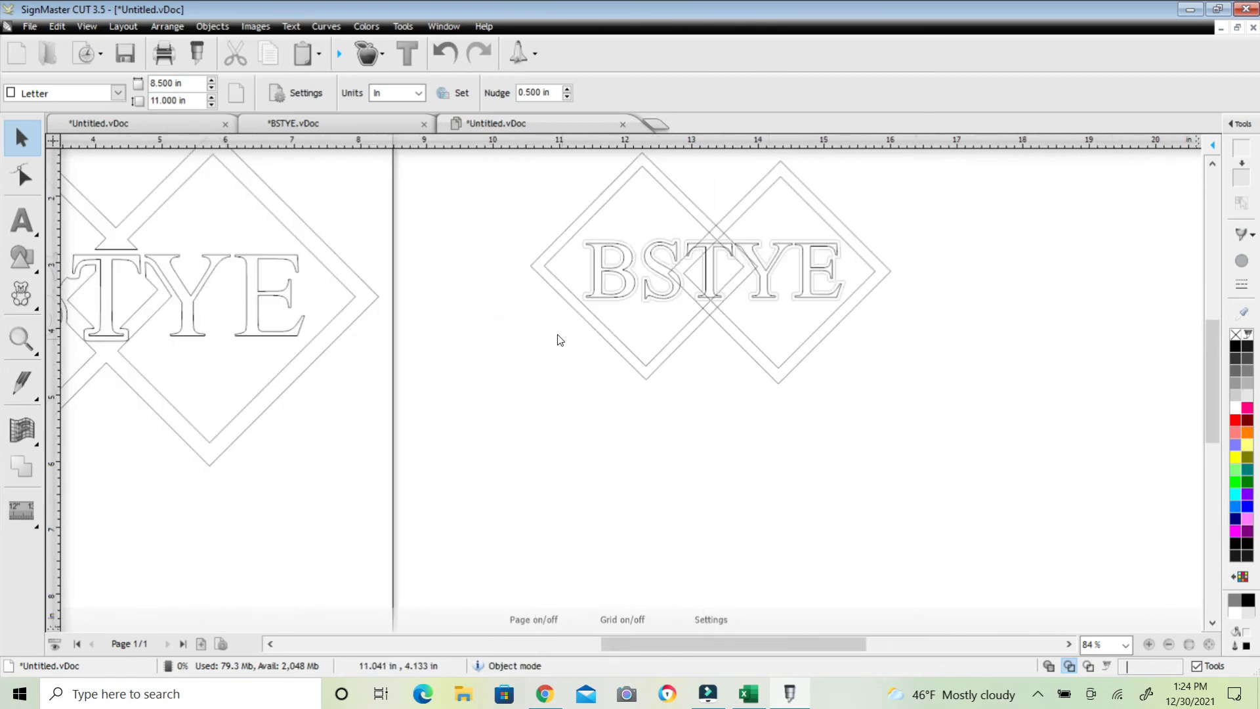
{"action": "scroll", "coordinate": [559, 339], "scroll_direction": "down", "scroll_amount": 2}
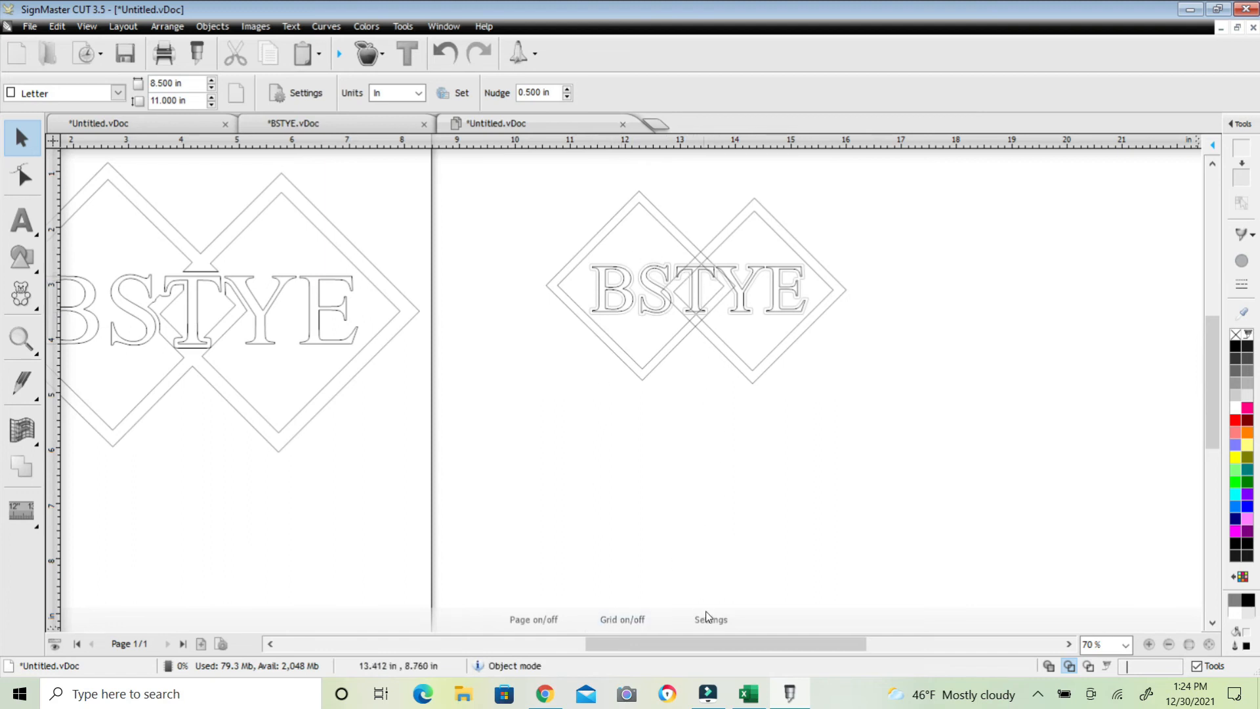
{"action": "left_click_drag", "start_coordinate": [720, 645], "coordinate": [660, 652]}
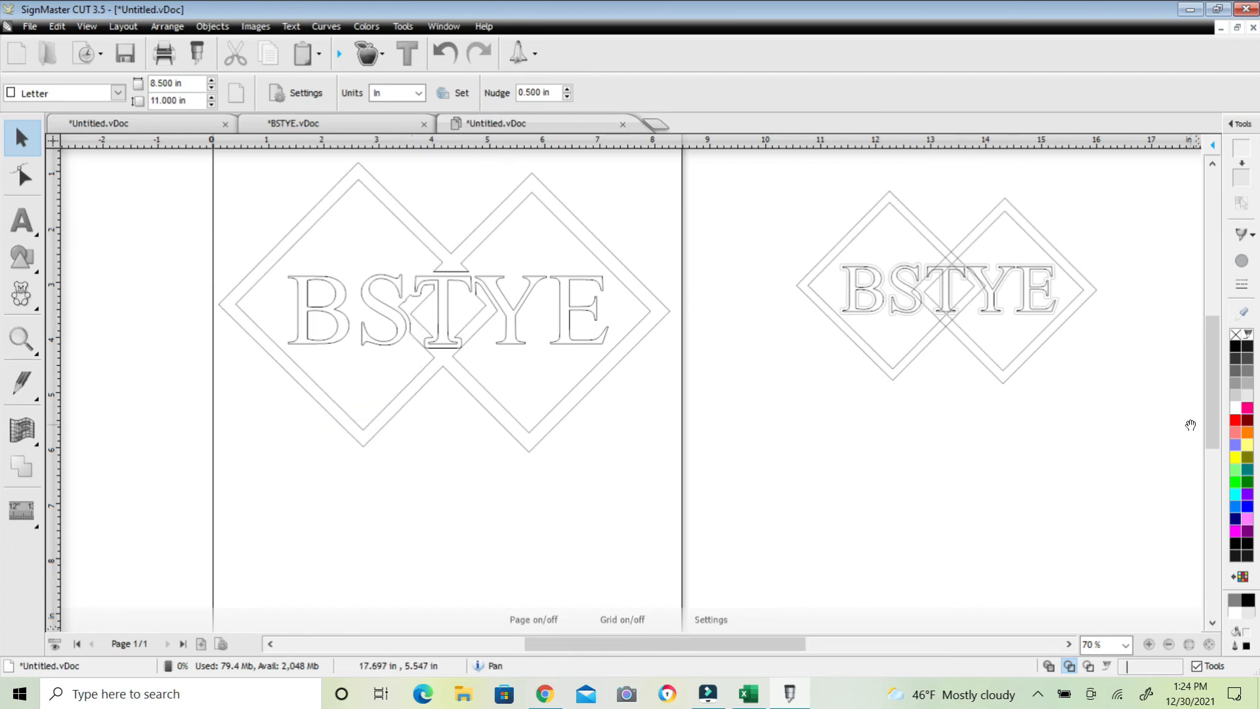
{"action": "scroll", "coordinate": [1218, 405], "scroll_direction": "up", "scroll_amount": 3}
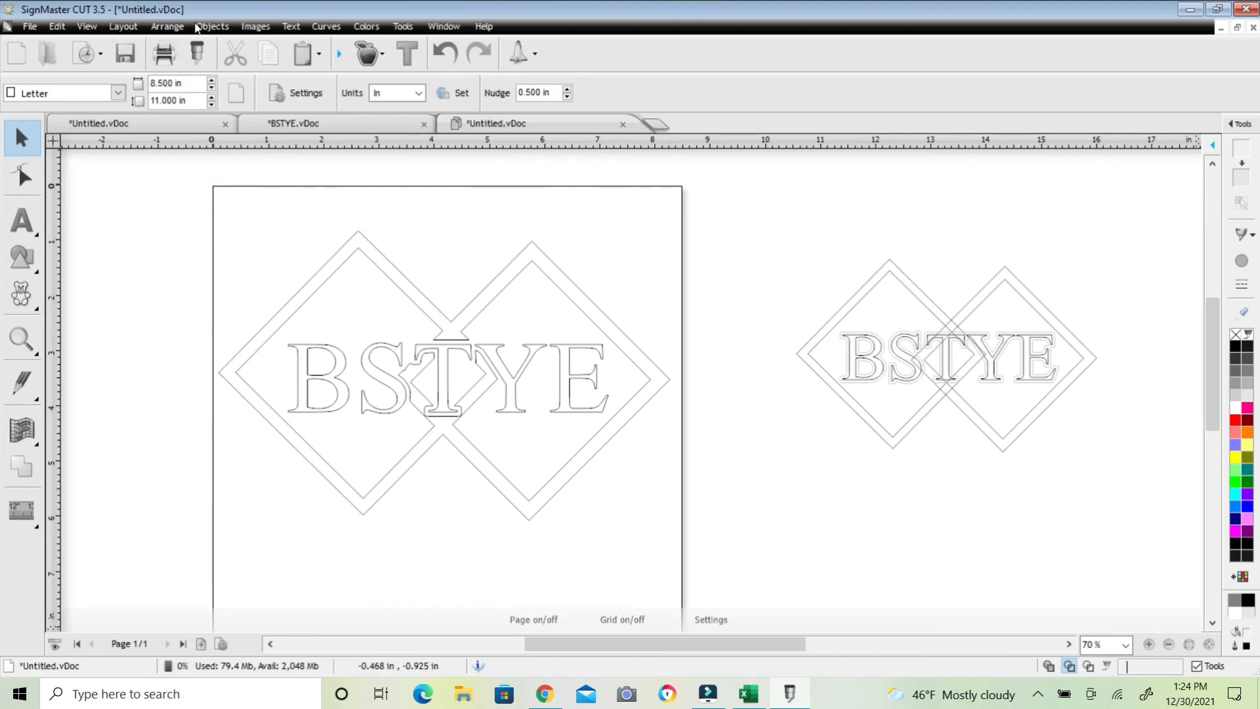
{"action": "left_click", "coordinate": [99, 29]}
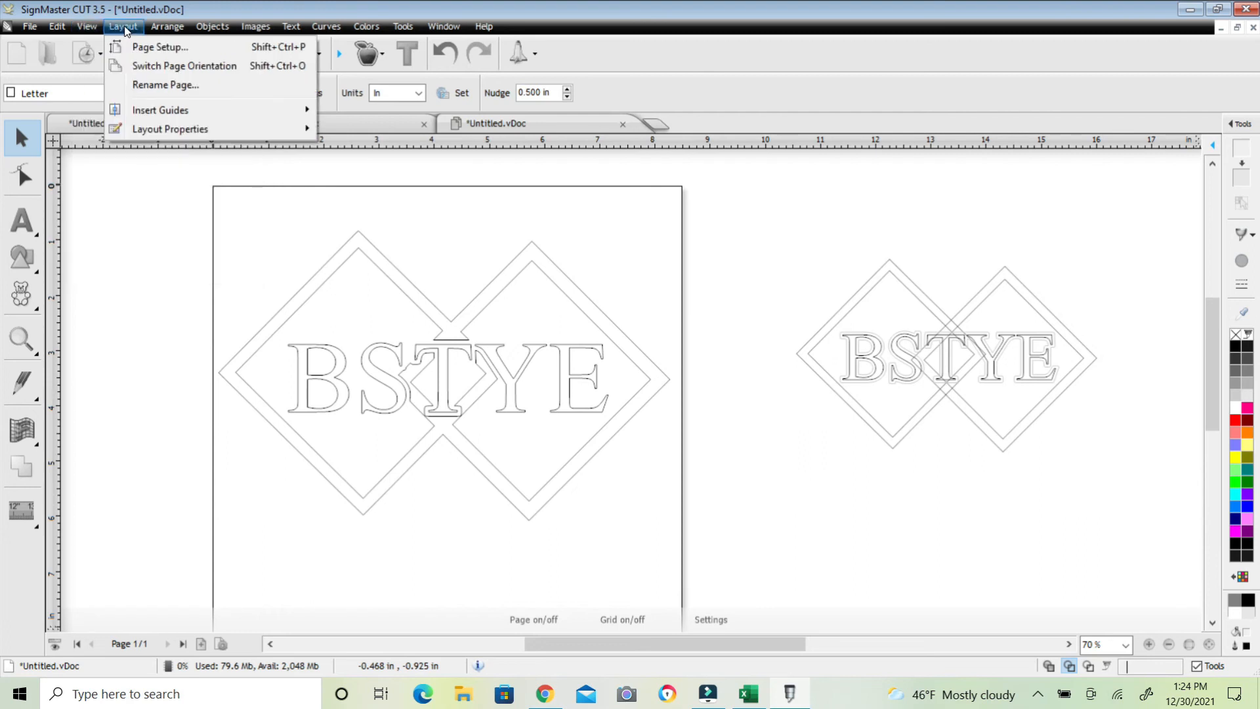
{"action": "left_click", "coordinate": [161, 27]}
{"action": "mouse_move", "coordinate": [196, 28]}
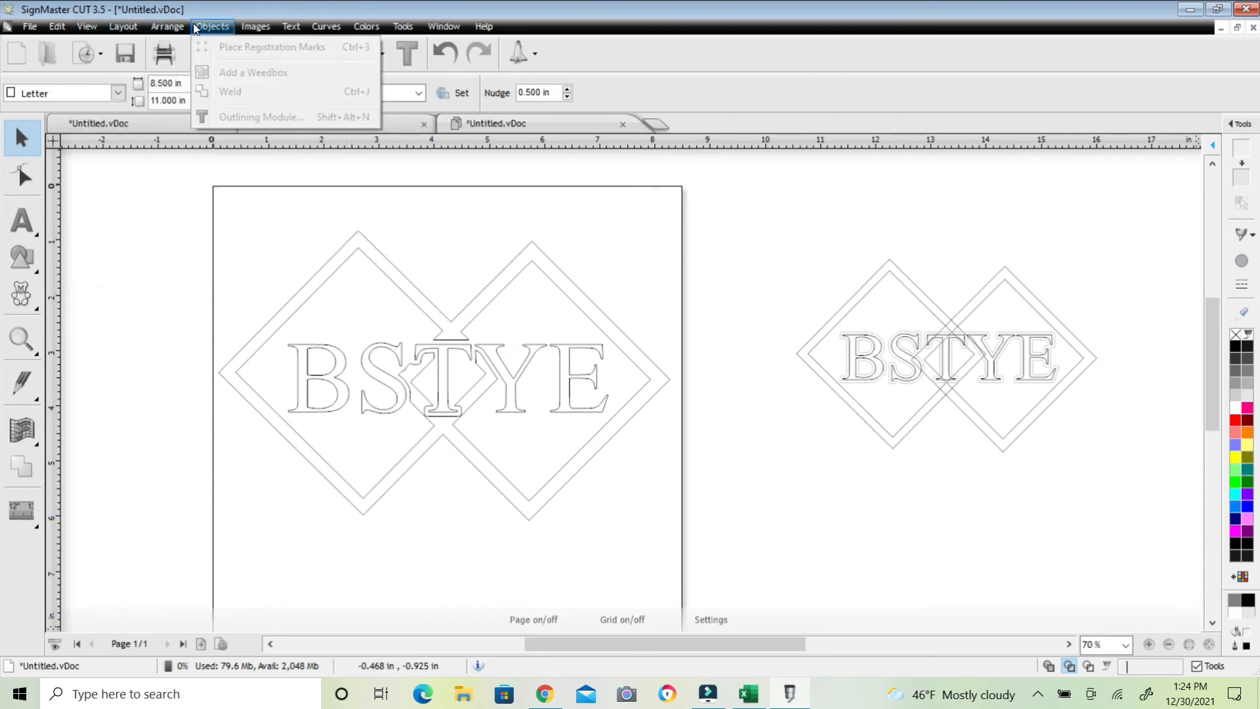
{"action": "mouse_move", "coordinate": [286, 26]}
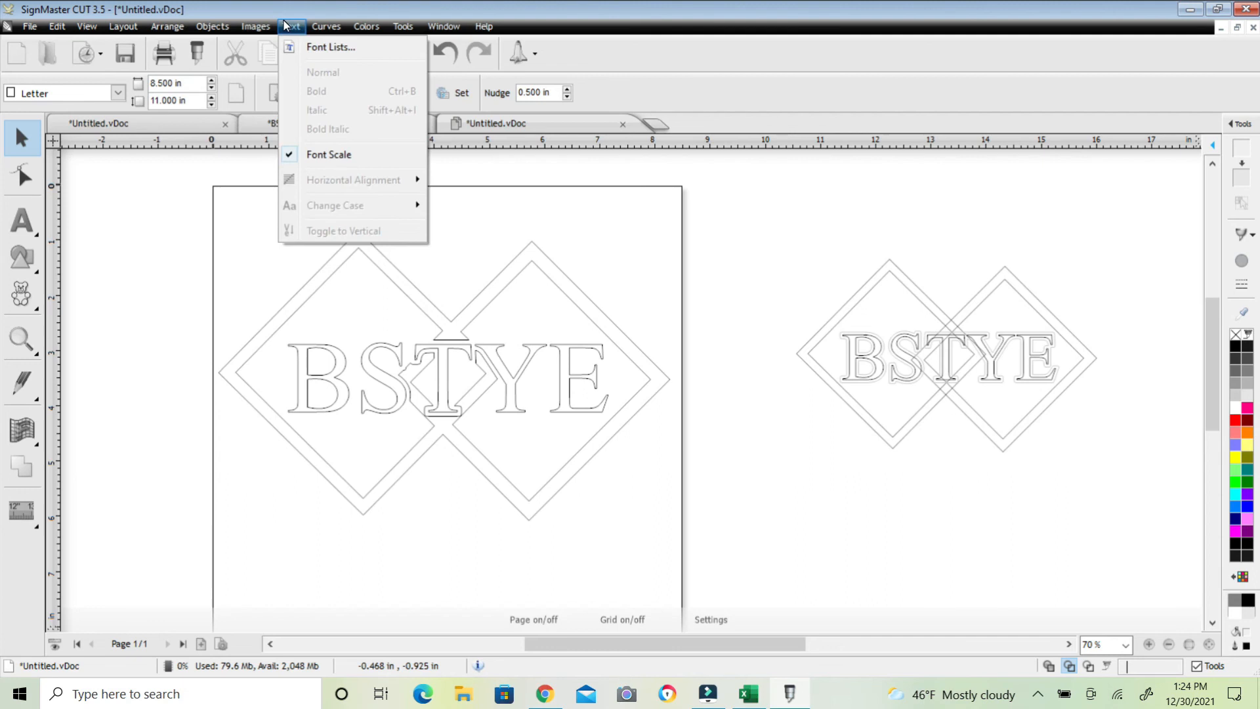
{"action": "mouse_move", "coordinate": [405, 27]}
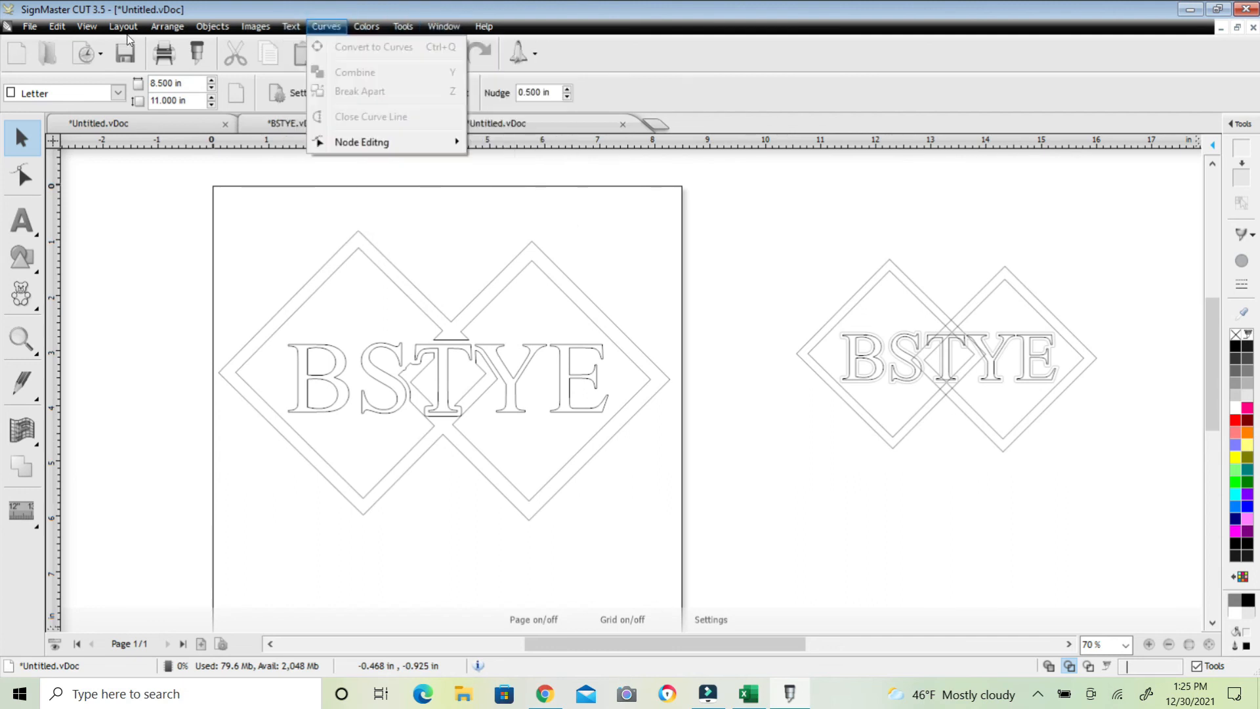
{"action": "mouse_move", "coordinate": [80, 28]}
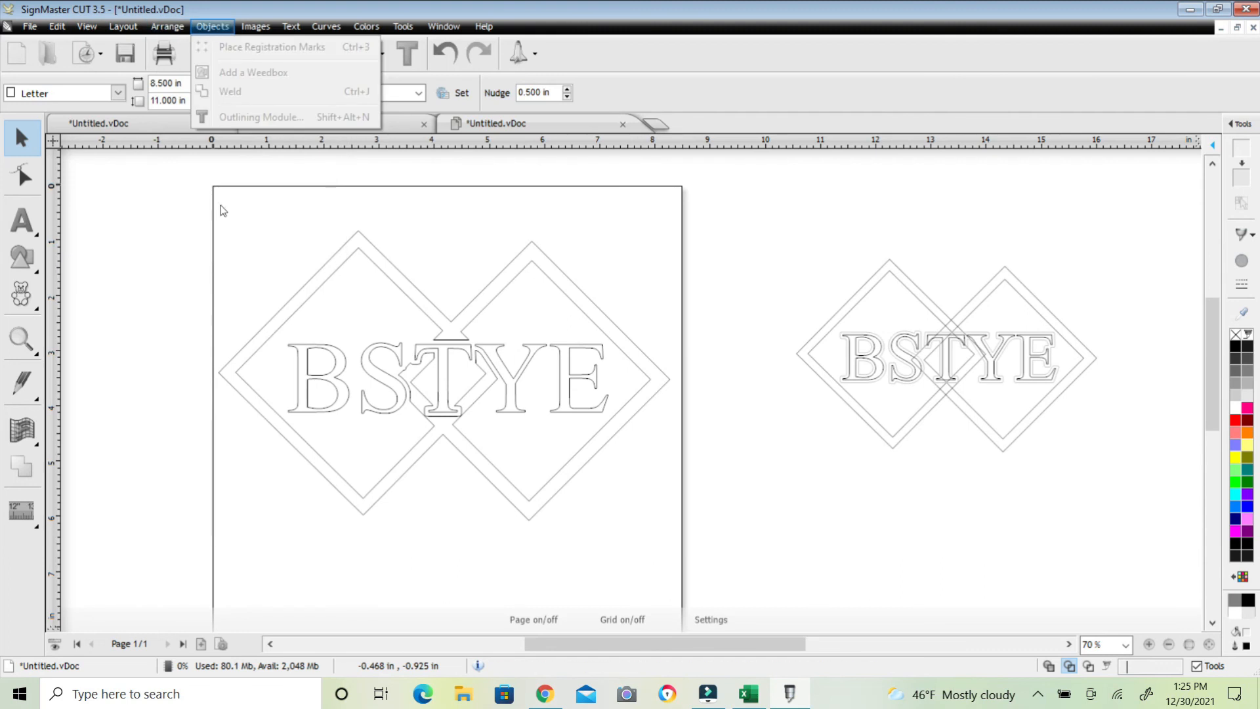
Turn wireframe view off to return to the filled colour display
{"action": "left_click", "coordinate": [171, 318]}
{"action": "left_click", "coordinate": [84, 27]}
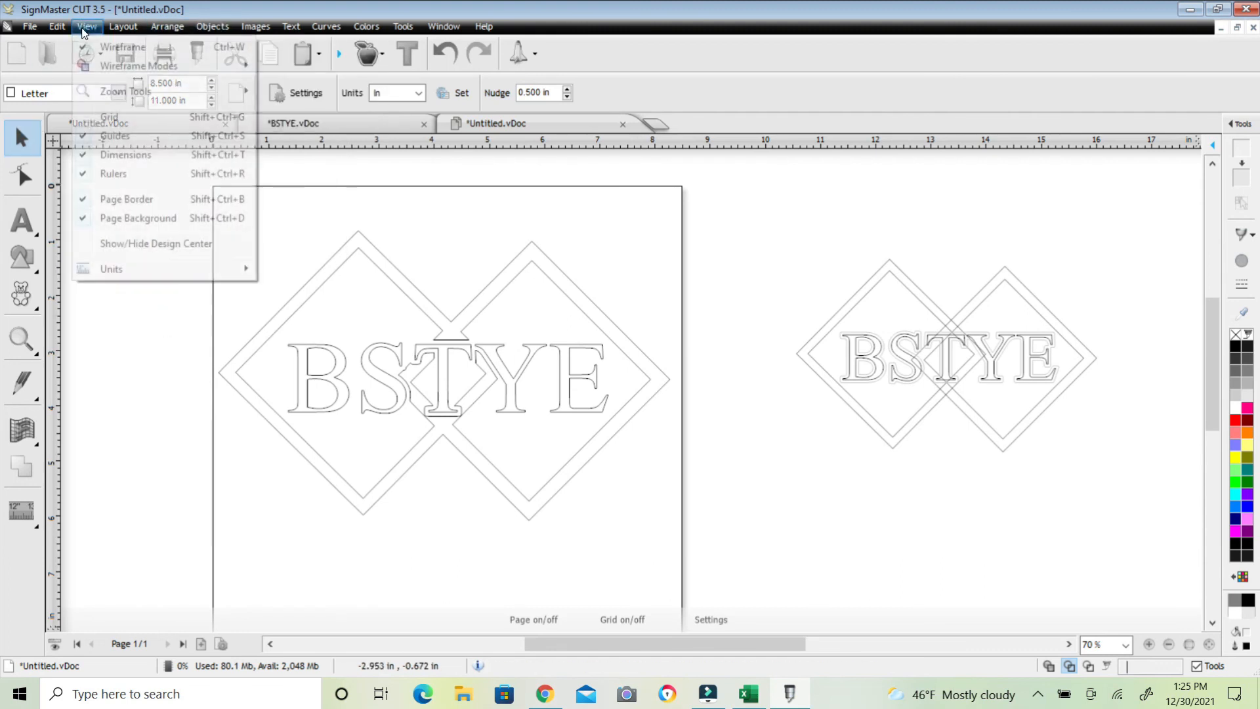
{"action": "left_click", "coordinate": [98, 47]}
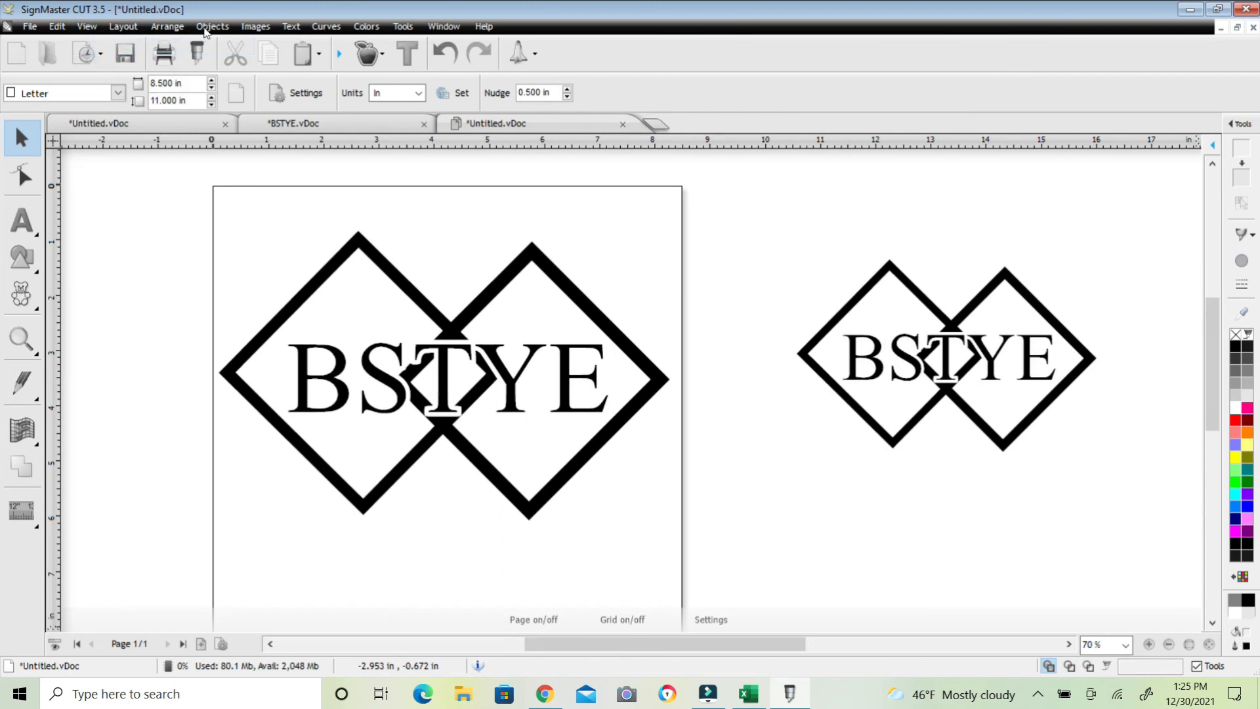
Select the SVG logo on the page to inspect its size and position, then deselect it
{"action": "left_click", "coordinate": [205, 27]}
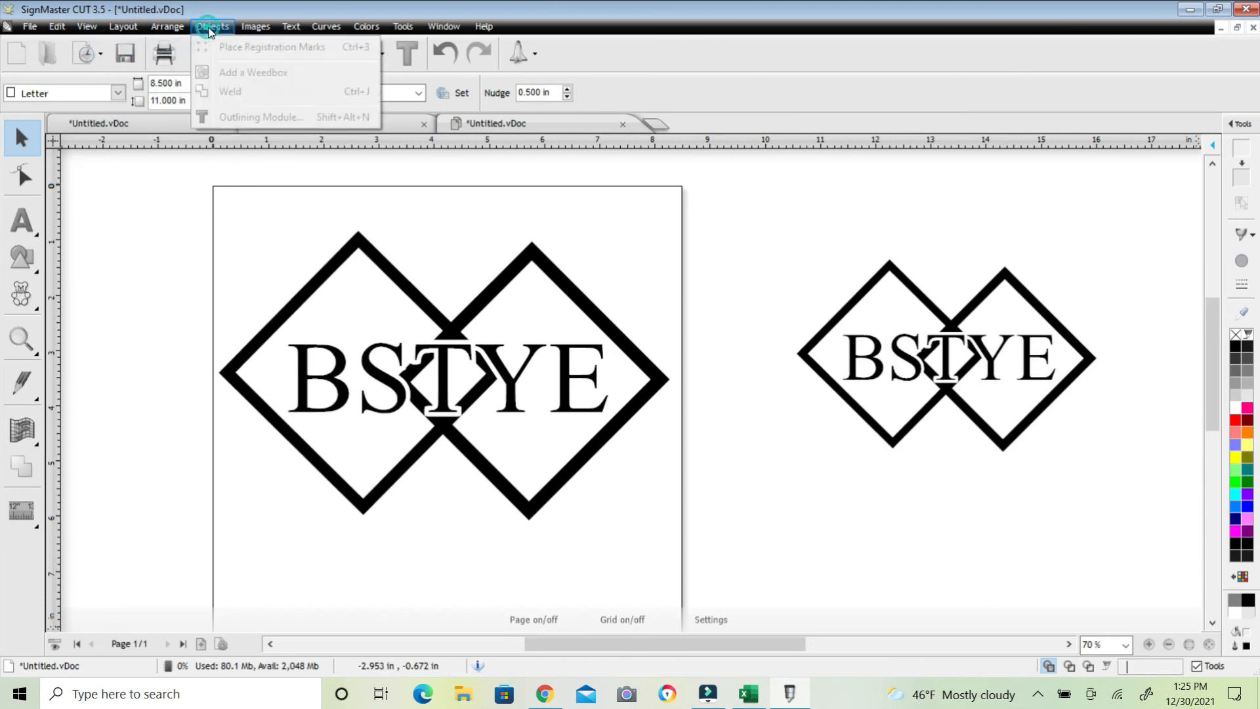
{"action": "left_click", "coordinate": [342, 338]}
{"action": "left_click", "coordinate": [317, 276]}
{"action": "left_click", "coordinate": [209, 26]}
{"action": "left_click", "coordinate": [248, 76]}
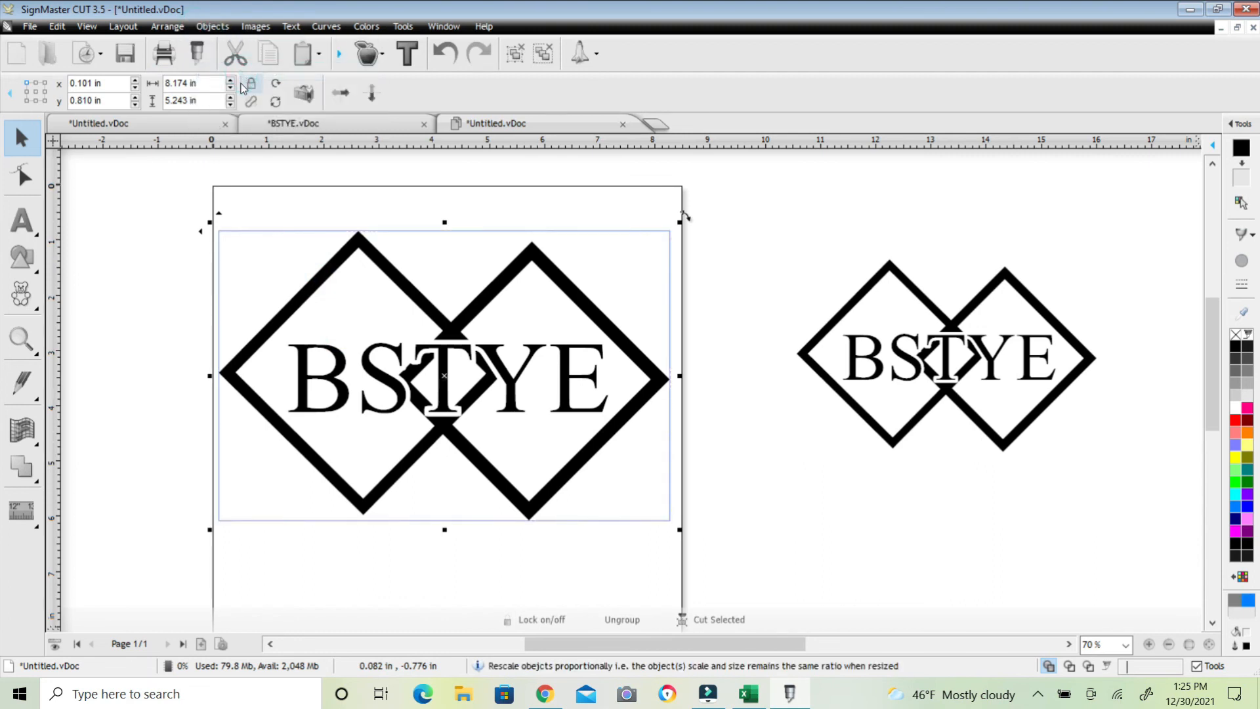
{"action": "left_click", "coordinate": [133, 227]}
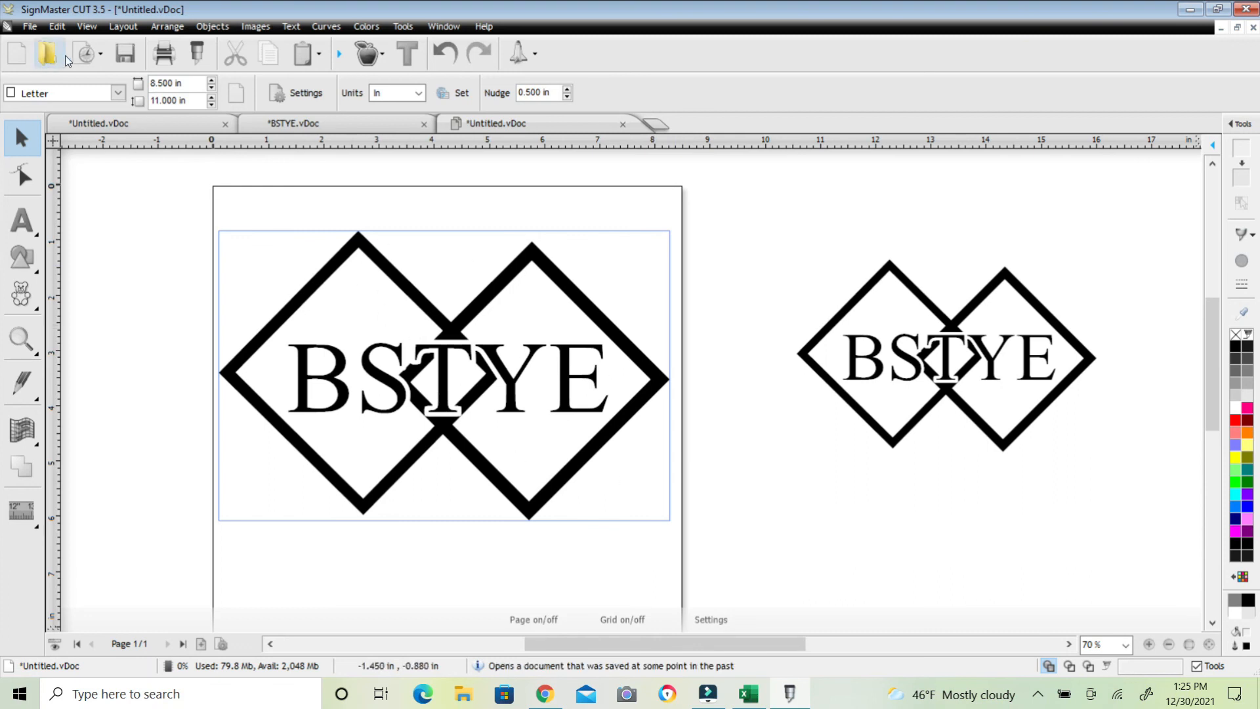
Turn wireframe view back on to view the logos as outlines
{"action": "left_click", "coordinate": [87, 26]}
{"action": "left_click", "coordinate": [99, 48]}
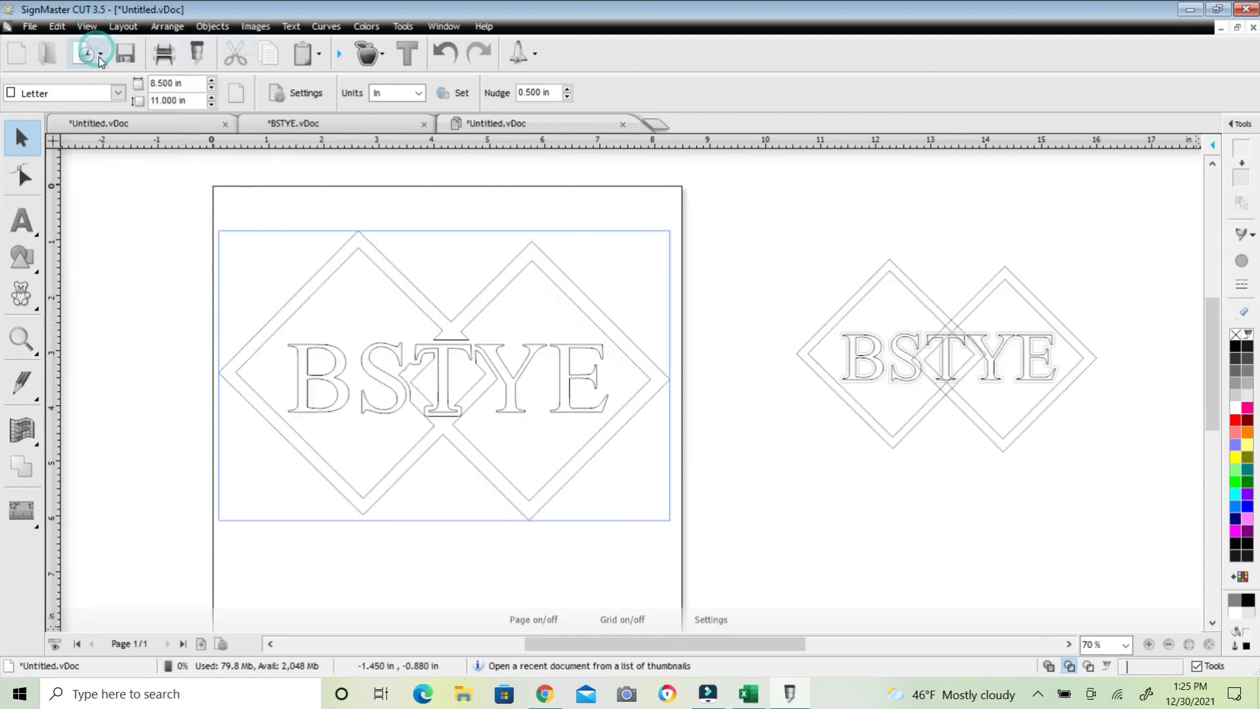